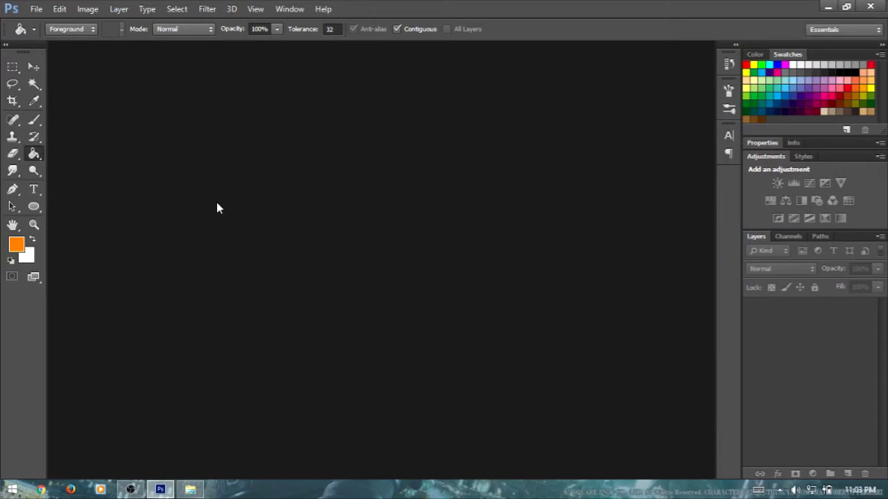
Step: Create a new 2040 × 2040 px RGB document with a white background
{"action": "left_click", "coordinate": [36, 9]}
{"action": "left_click", "coordinate": [41, 24]}
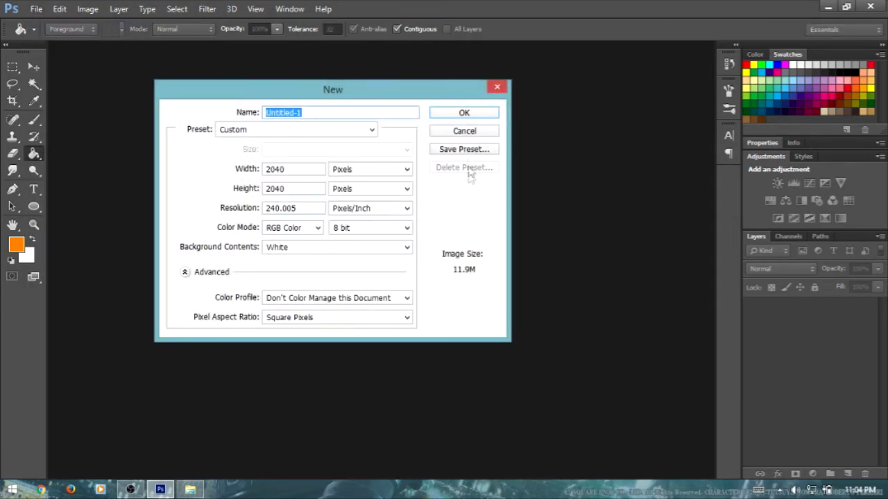
{"action": "left_click", "coordinate": [451, 116]}
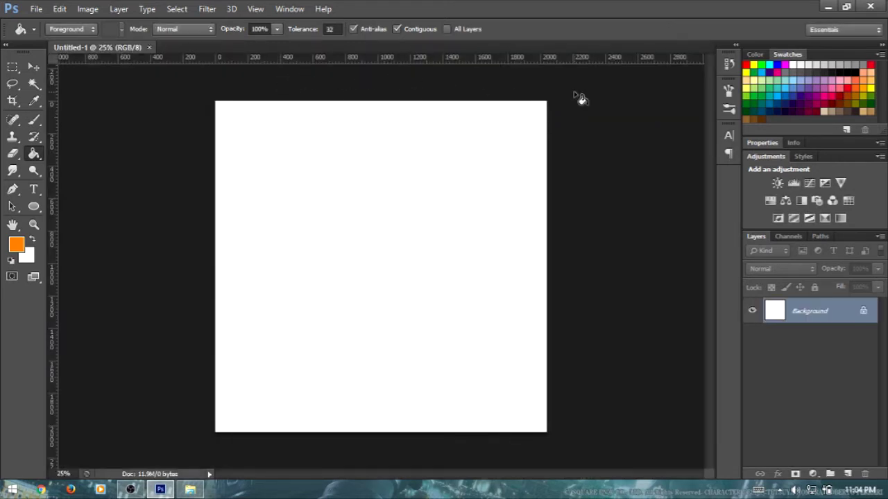
Step: Hide the rulers and add five empty layers, Layer 1 through Layer 5
{"action": "key", "text": "ctrl+r"}
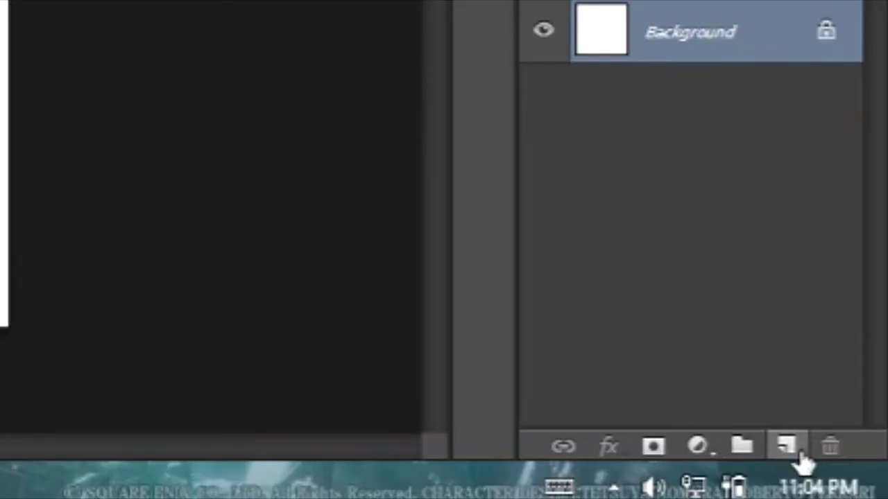
{"action": "left_click", "coordinate": [799, 454]}
{"action": "left_click", "coordinate": [799, 455]}
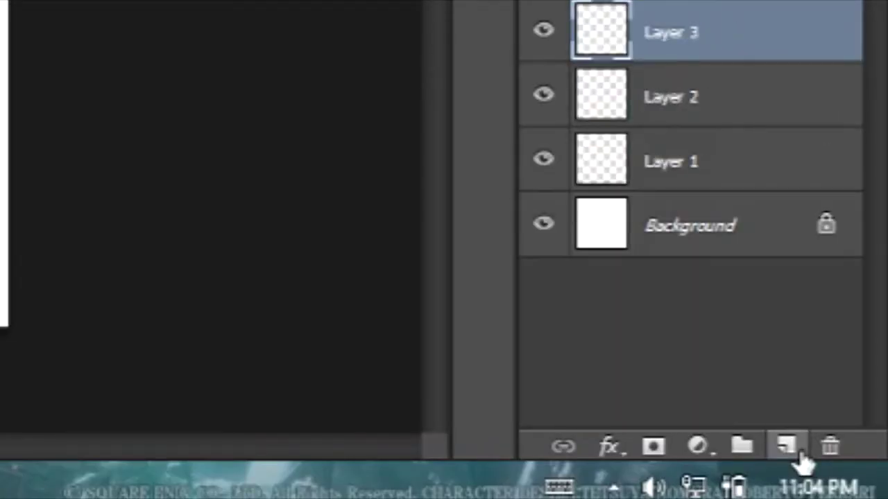
{"action": "left_click", "coordinate": [786, 447]}
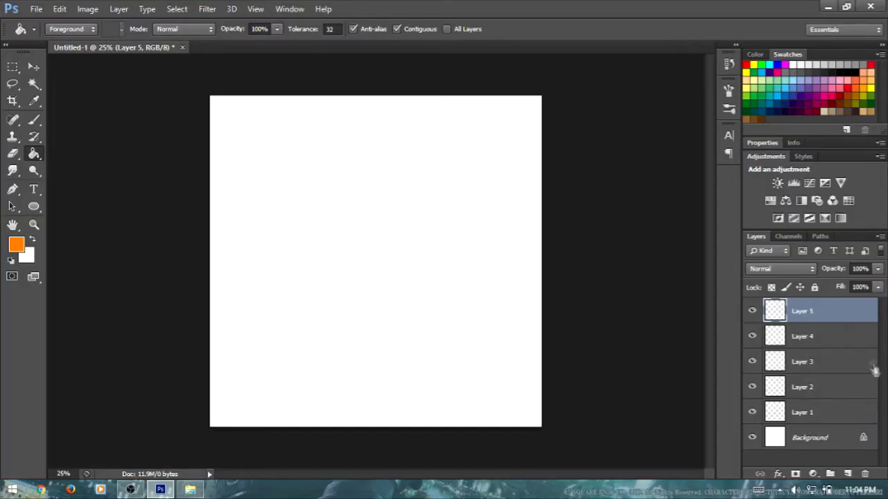
Step: Select each layer in turn from Layer 4 down to Background, ending on Layer 5
{"action": "left_click", "coordinate": [807, 336]}
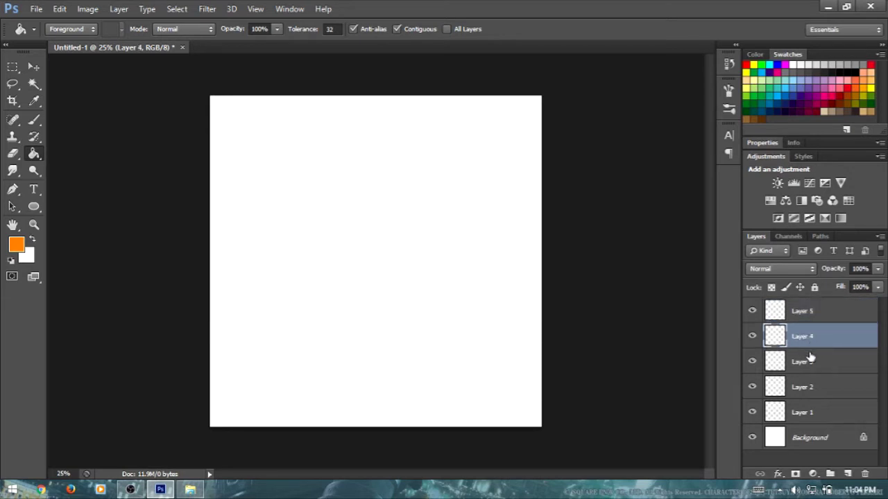
{"action": "left_click", "coordinate": [810, 362]}
{"action": "left_click", "coordinate": [816, 387]}
{"action": "left_click", "coordinate": [821, 412]}
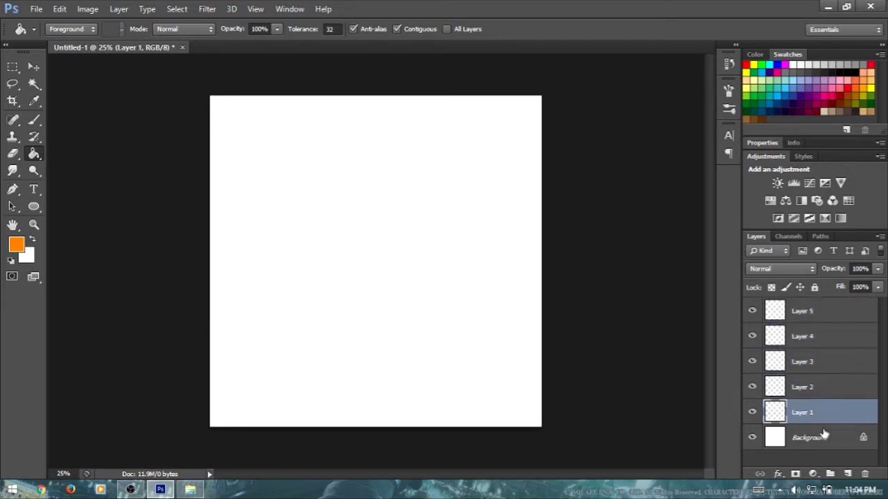
{"action": "left_click", "coordinate": [825, 434]}
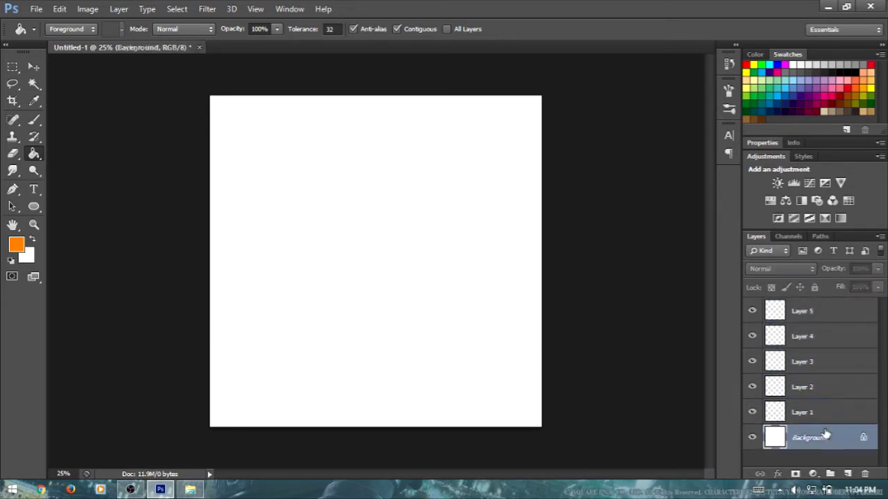
{"action": "left_click", "coordinate": [853, 319]}
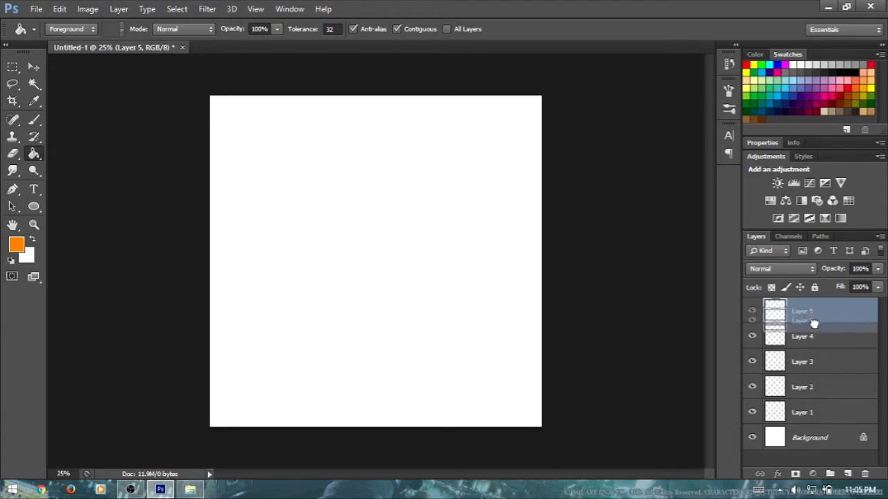
Step: Drag Layer 5 down to just above Background and add a layer mask to it
{"action": "left_click_drag", "start_coordinate": [815, 316], "coordinate": [815, 349]}
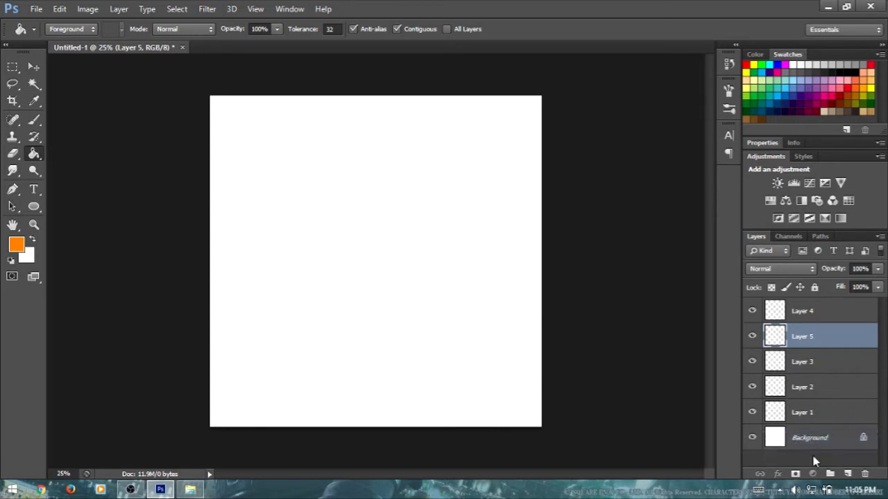
{"action": "mouse_move", "coordinate": [800, 339]}
{"action": "left_mouse_down"}
{"action": "mouse_move", "coordinate": [792, 454]}
{"action": "mouse_move", "coordinate": [798, 428]}
{"action": "left_mouse_up"}
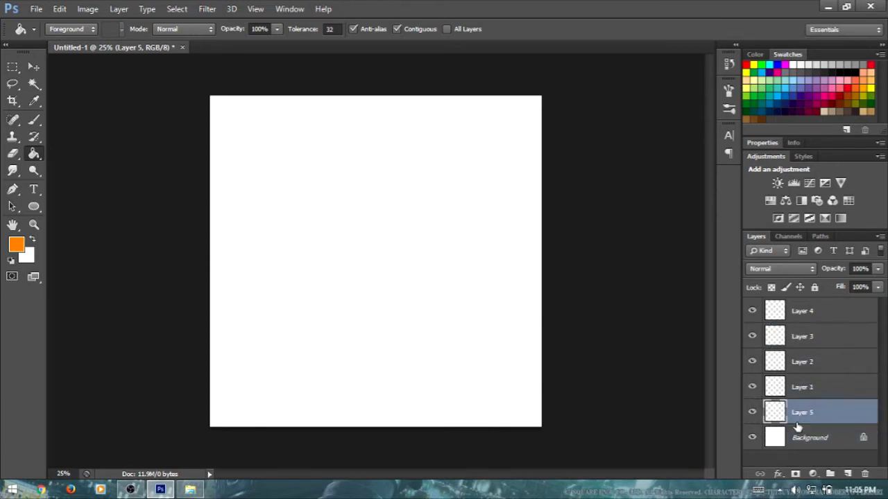
{"action": "left_click", "coordinate": [795, 473], "text": "alt"}
Step: Undo the layer mask on Layer 5 and try dragging it below Background
{"action": "left_click", "coordinate": [803, 419]}
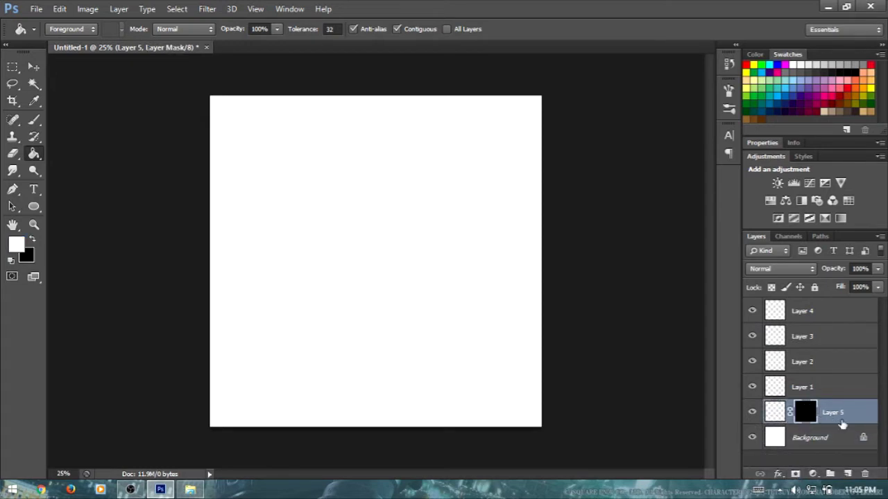
{"action": "key", "text": "ctrl+z"}
{"action": "left_click_drag", "start_coordinate": [839, 418], "coordinate": [804, 463]}
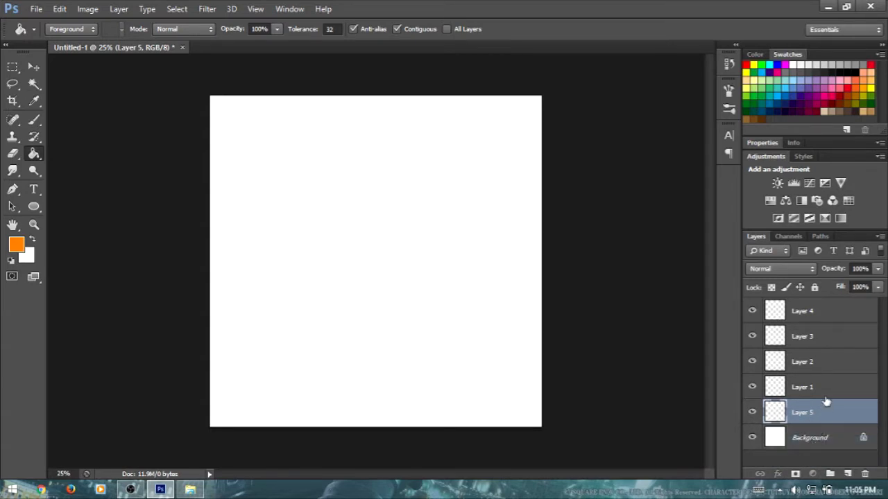
Step: Move Layer 5 back to the top of the stack, then select Layer 1
{"action": "left_click", "coordinate": [808, 321]}
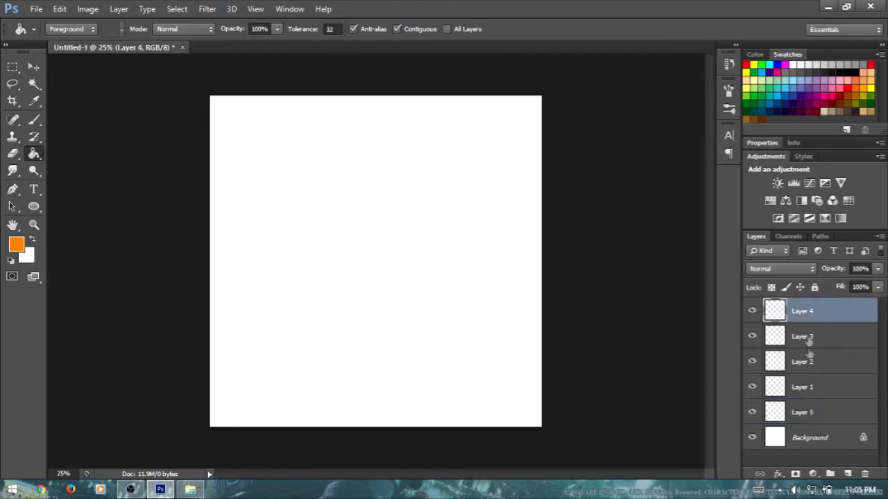
{"action": "left_click", "coordinate": [817, 414]}
{"action": "left_click_drag", "start_coordinate": [817, 415], "coordinate": [790, 301]}
{"action": "left_click", "coordinate": [777, 445]}
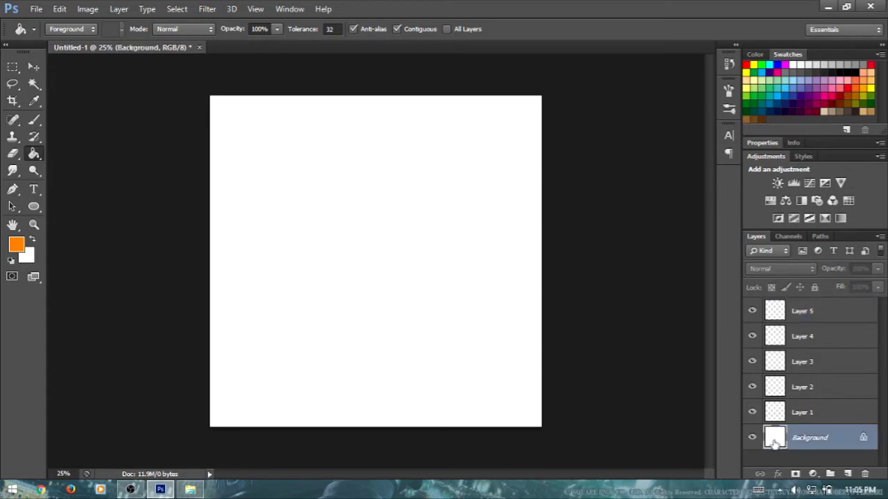
{"action": "left_click", "coordinate": [838, 414]}
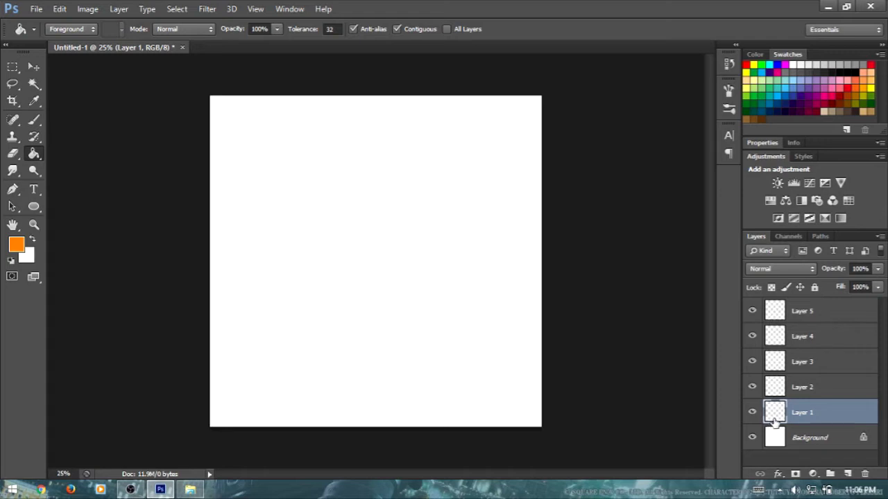
{"action": "left_click", "coordinate": [778, 315]}
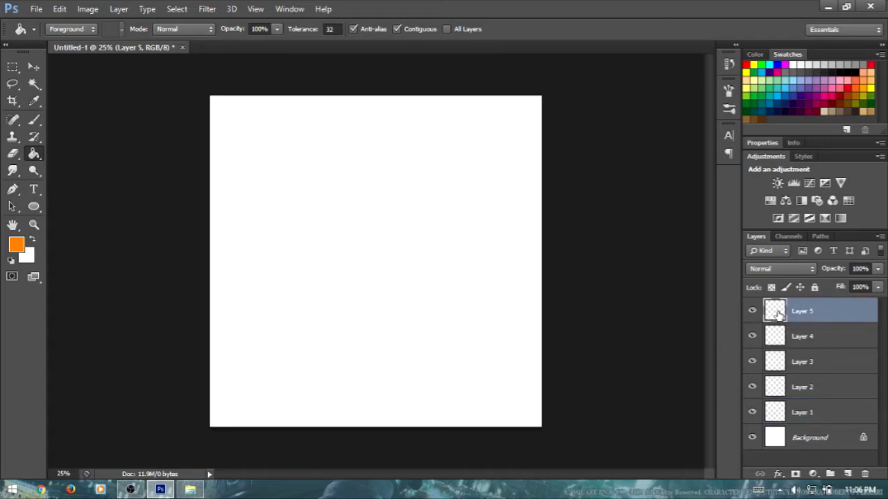
{"action": "double_click", "coordinate": [778, 315]}
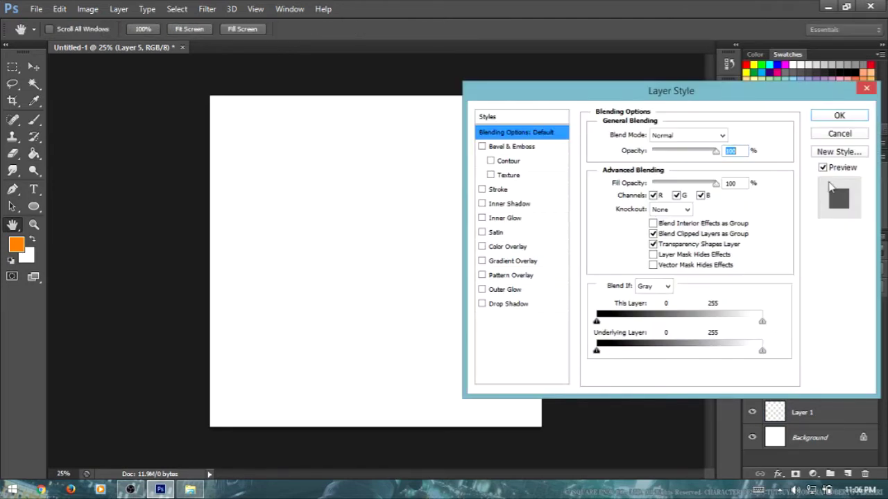
{"action": "key", "text": "g"}
{"action": "left_click", "coordinate": [867, 88]}
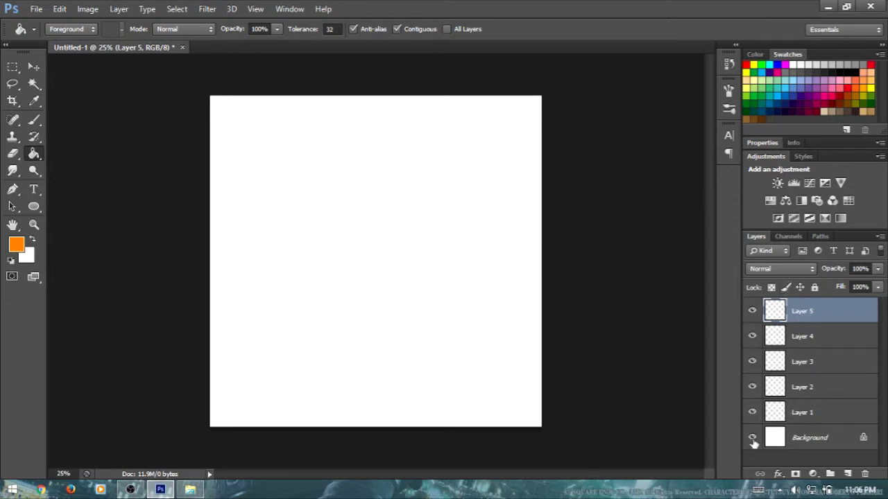
{"action": "left_click", "coordinate": [752, 437]}
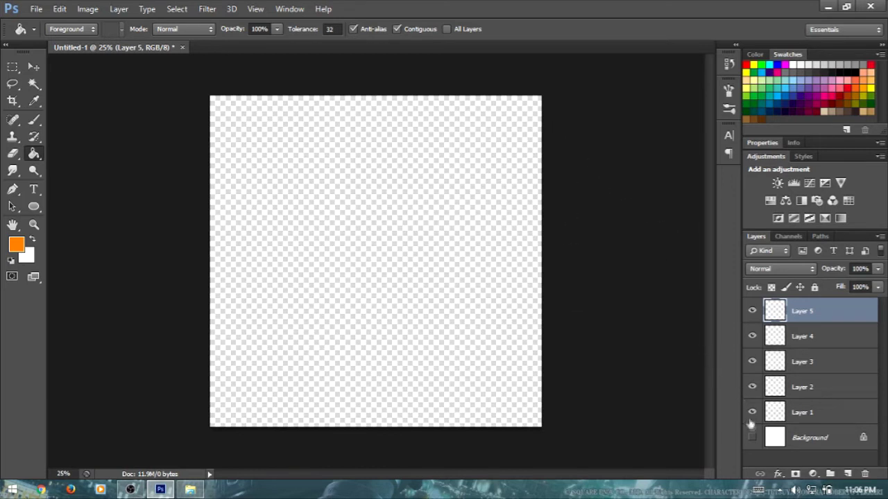
{"action": "left_click", "coordinate": [753, 438]}
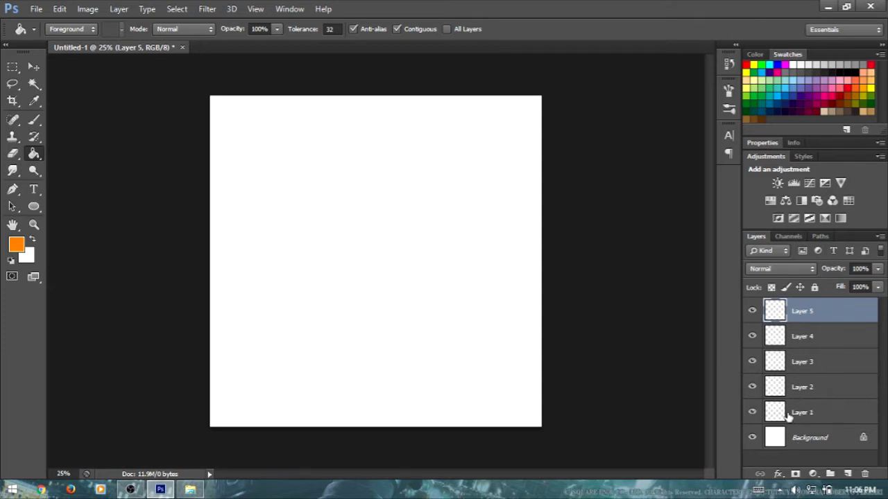
Step: Rename Layer 1 to Tinapay
{"action": "double_click", "coordinate": [801, 412]}
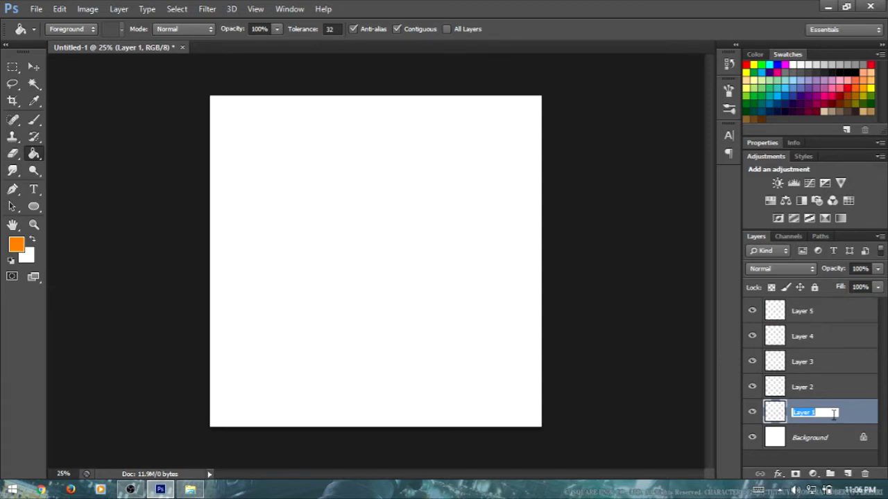
{"action": "key", "text": "BackSpace"}
{"action": "type", "text": "Tinapay"}
{"action": "key", "text": "Return"}
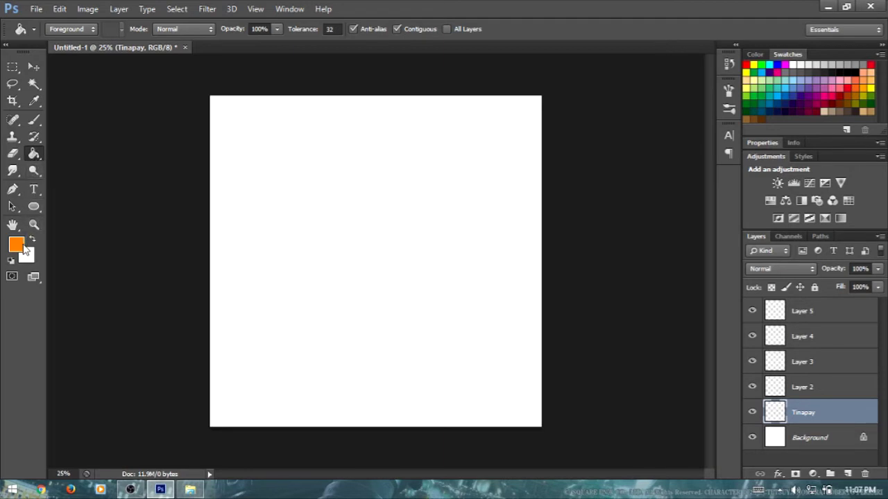
Step: Fill the Tinapay layer with solid orange and begin renaming Layer 2
{"action": "left_click", "coordinate": [16, 245]}
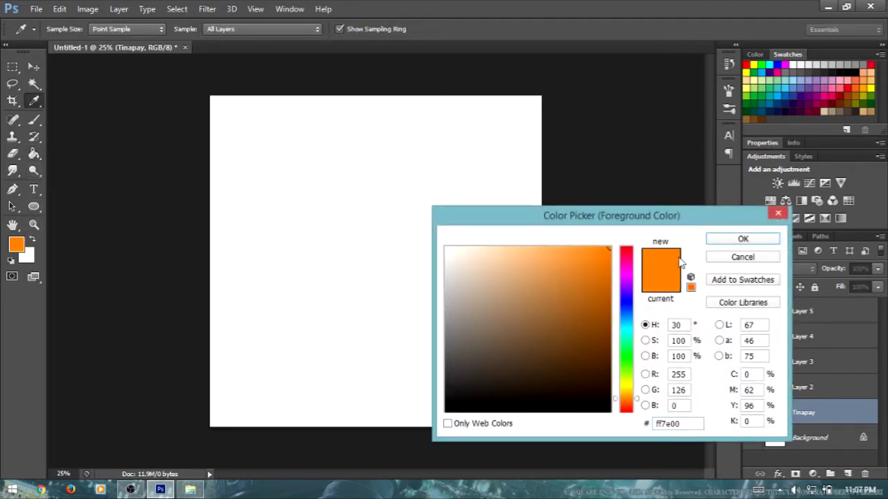
{"action": "left_click", "coordinate": [743, 239]}
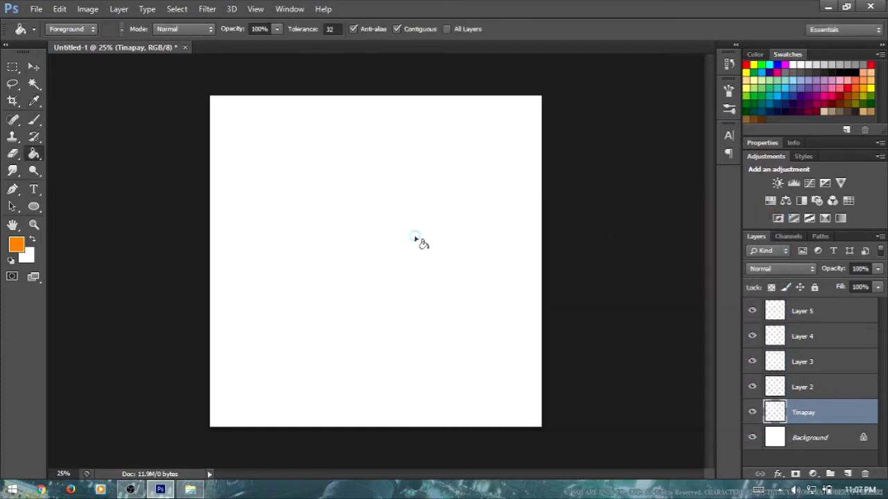
{"action": "left_click", "coordinate": [415, 241]}
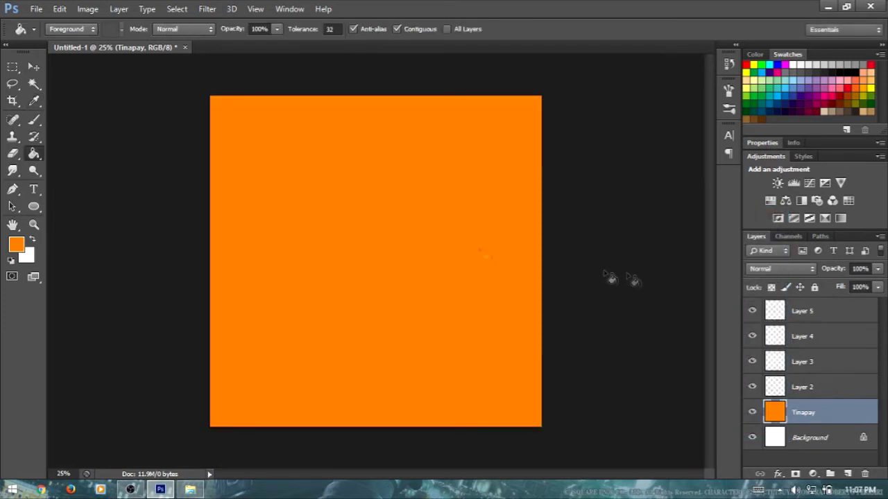
{"action": "double_click", "coordinate": [810, 390]}
Step: Name Layer 2 Patty and bucket-fill it dark brown (4f2c09)
{"action": "key", "text": "BackSpace"}
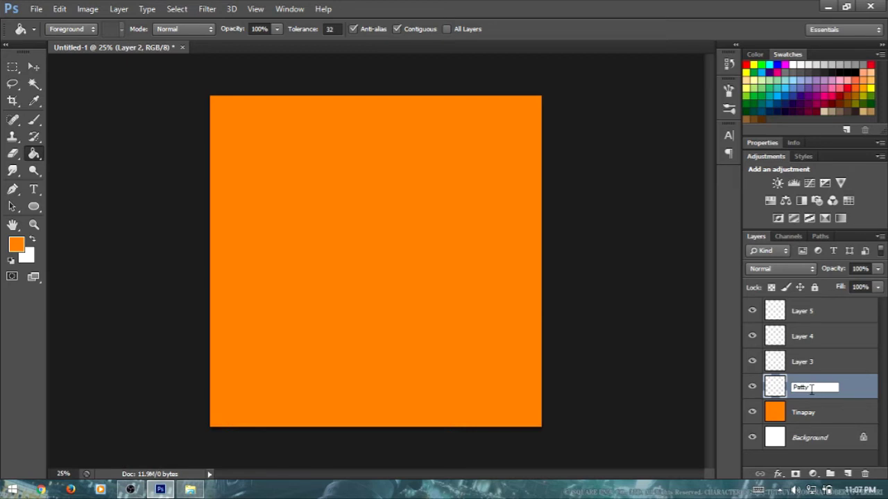
{"action": "key", "text": "Return"}
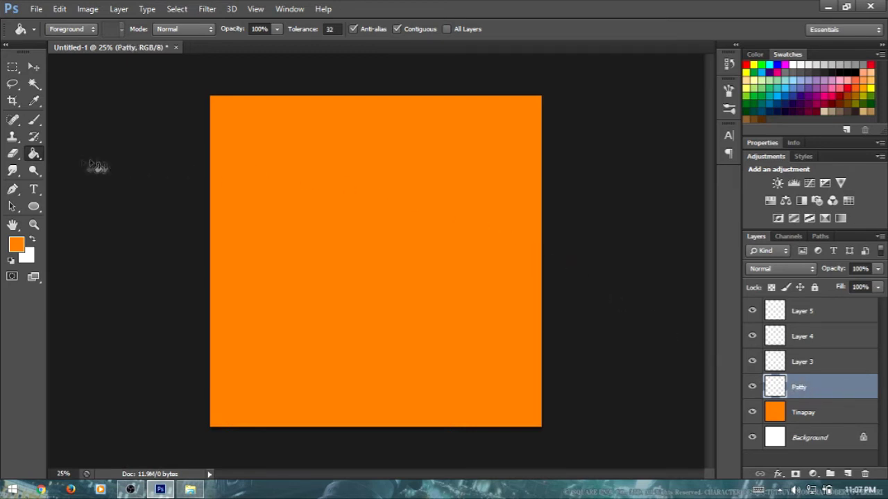
{"action": "left_click", "coordinate": [16, 247]}
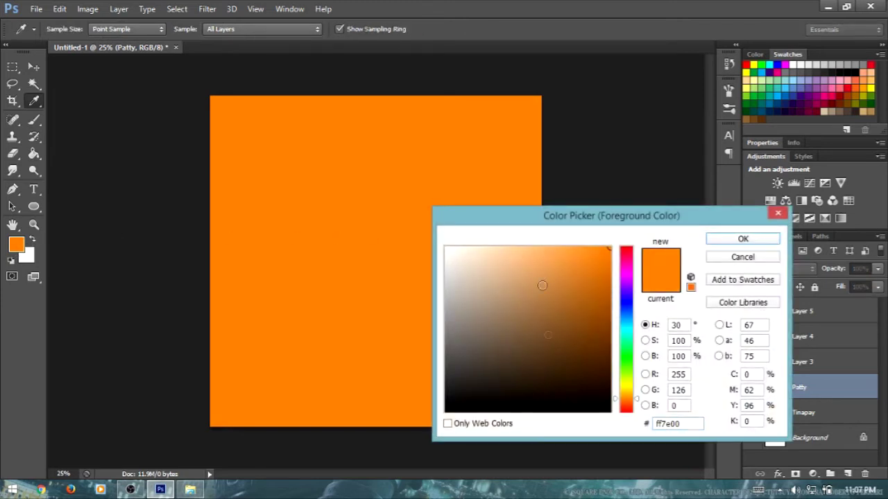
{"action": "left_click", "coordinate": [626, 407]}
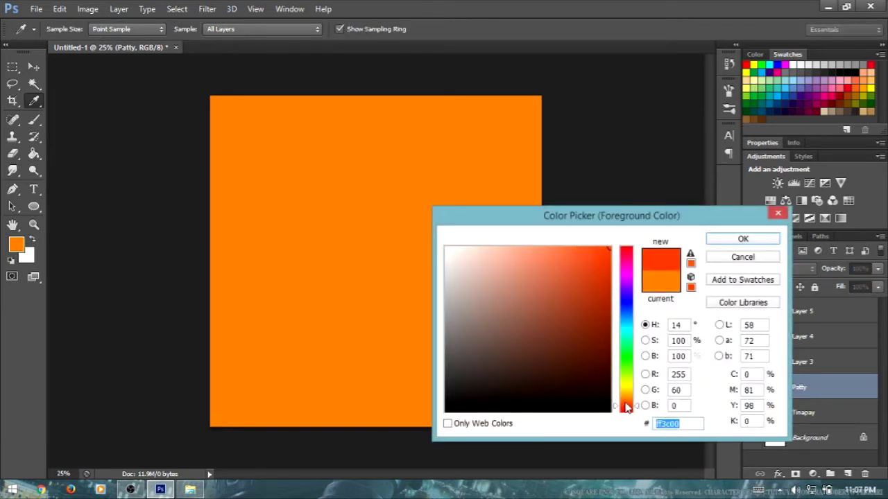
{"action": "left_click_drag", "start_coordinate": [626, 406], "coordinate": [626, 399]}
{"action": "left_click", "coordinate": [594, 375]}
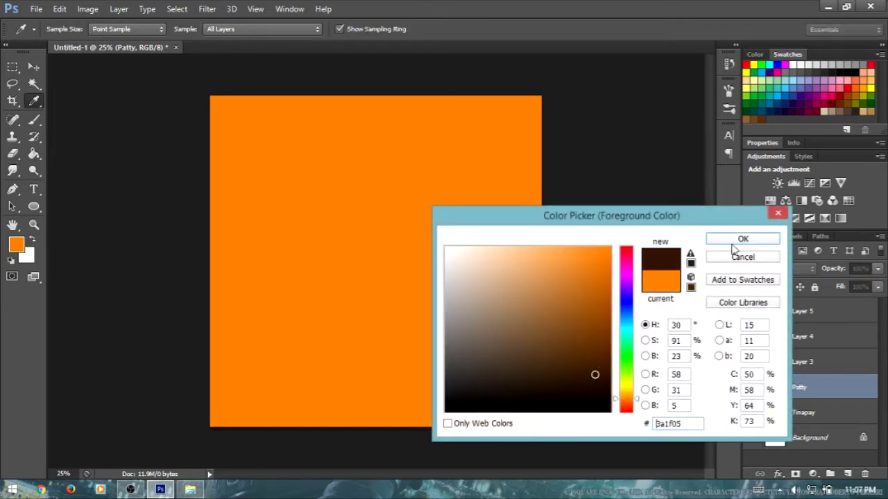
{"action": "left_click_drag", "start_coordinate": [593, 372], "coordinate": [591, 361]}
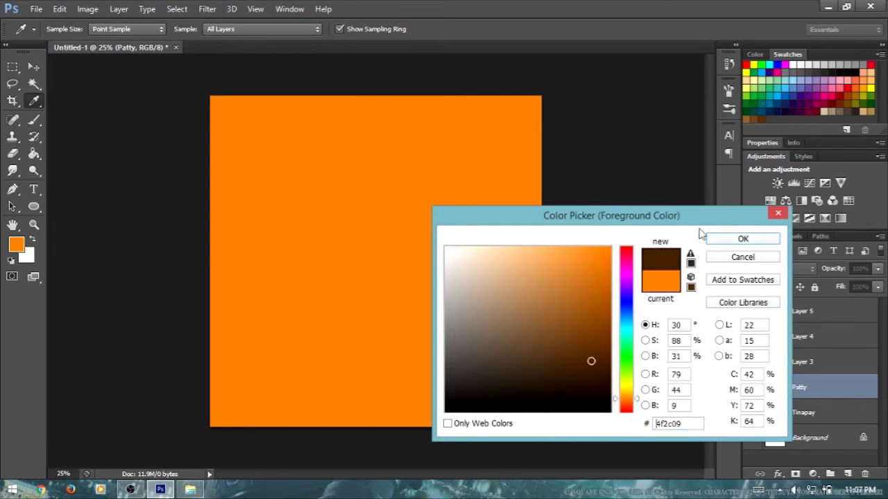
{"action": "left_click", "coordinate": [725, 240]}
{"action": "key", "text": "g"}
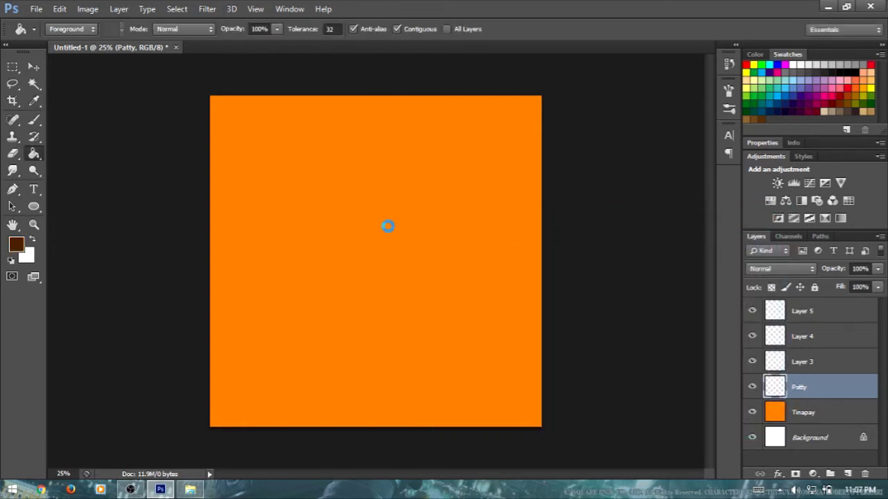
{"action": "left_click", "coordinate": [387, 227]}
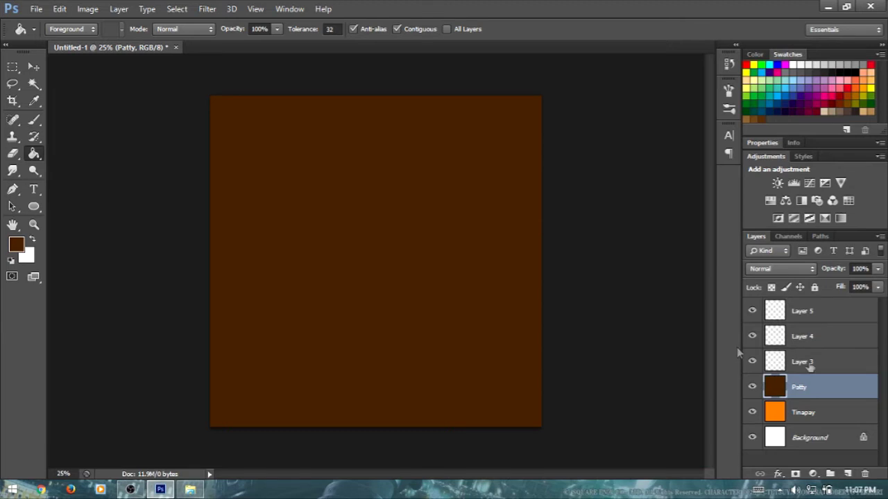
Step: Rename Layer 3 to ketchup and bucket-fill it bright red (fd0000)
{"action": "double_click", "coordinate": [804, 362]}
{"action": "type", "text": "ketchup"}
{"action": "key", "text": "Return"}
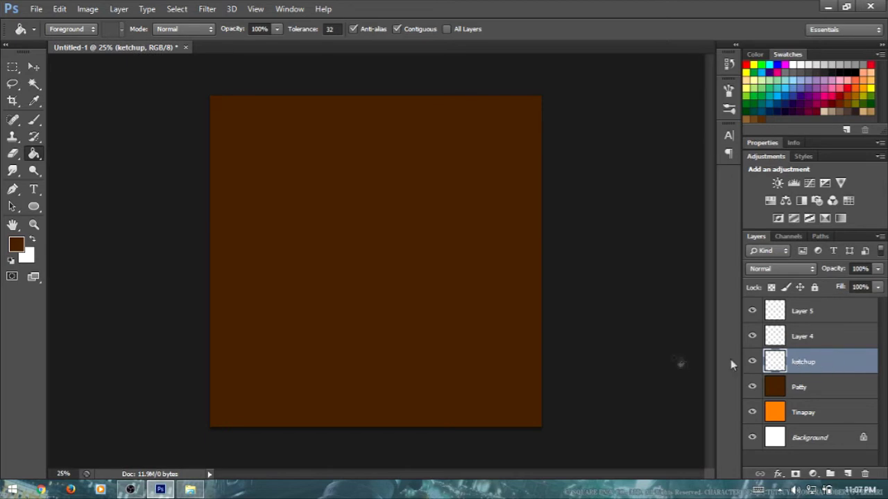
{"action": "left_click", "coordinate": [15, 246]}
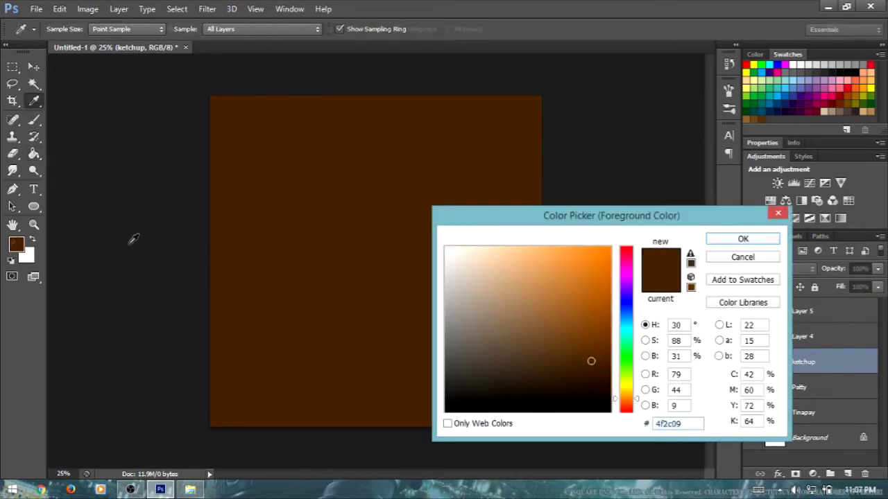
{"action": "left_click", "coordinate": [627, 248]}
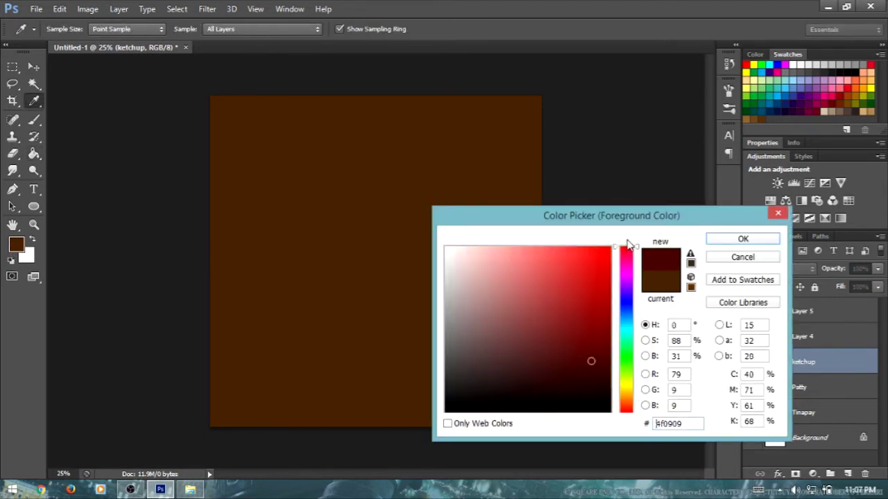
{"action": "left_click_drag", "start_coordinate": [600, 263], "coordinate": [611, 248]}
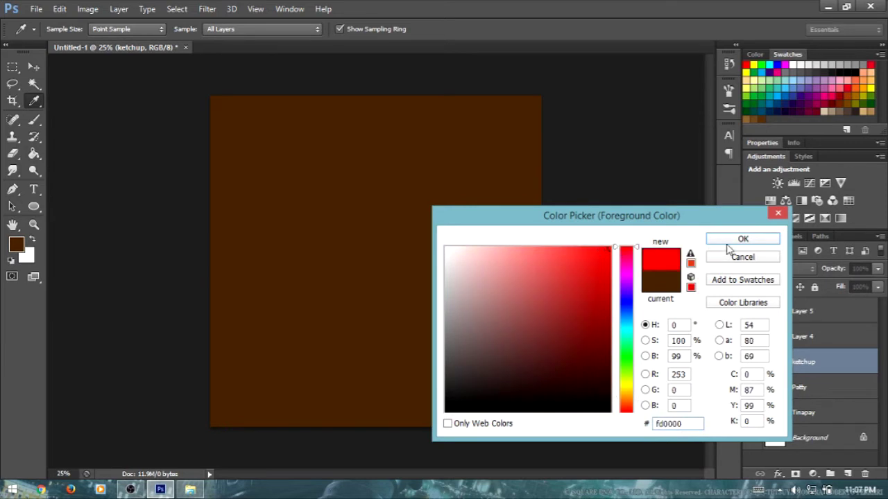
{"action": "left_click", "coordinate": [728, 242]}
{"action": "left_click", "coordinate": [400, 247]}
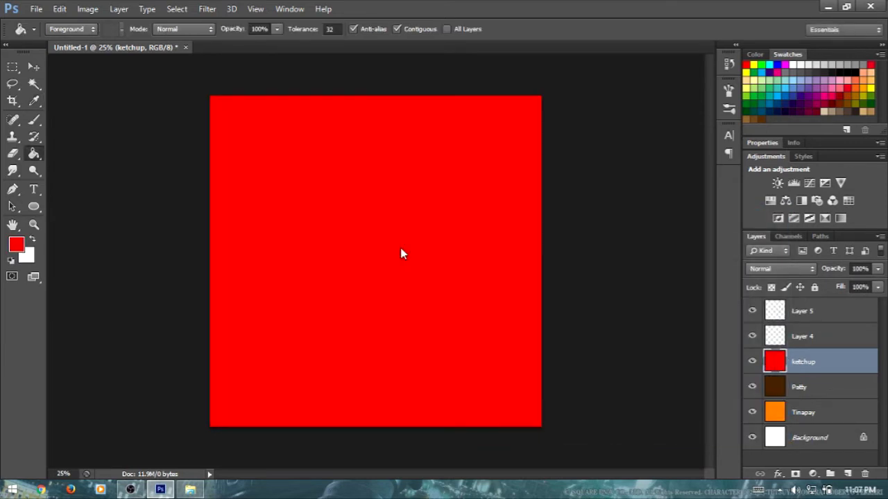
Step: Rename Layer 4 to lettuce and bucket-fill it bright green, hex 1efd00
{"action": "double_click", "coordinate": [802, 337]}
{"action": "type", "text": "lettuce"}
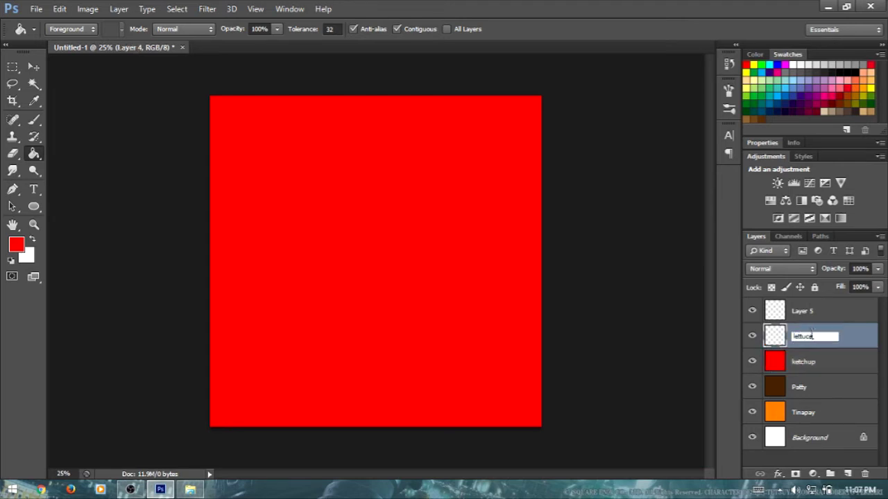
{"action": "key", "text": "Return"}
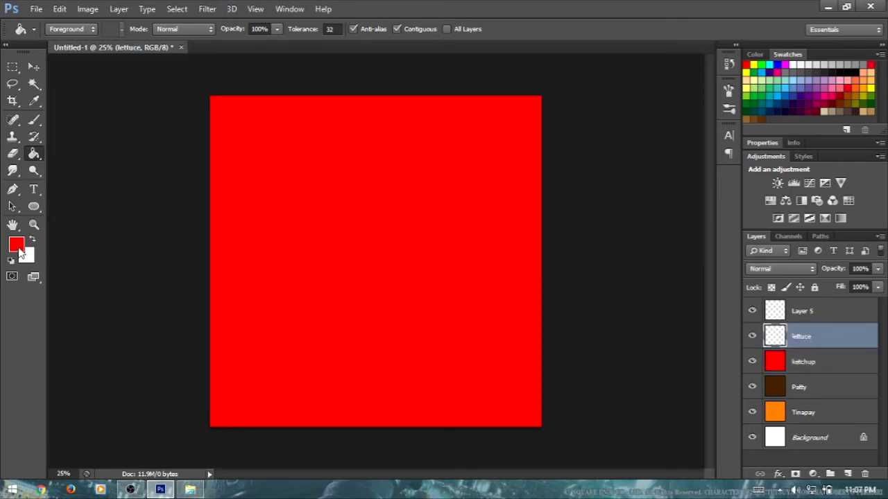
{"action": "left_click", "coordinate": [19, 249]}
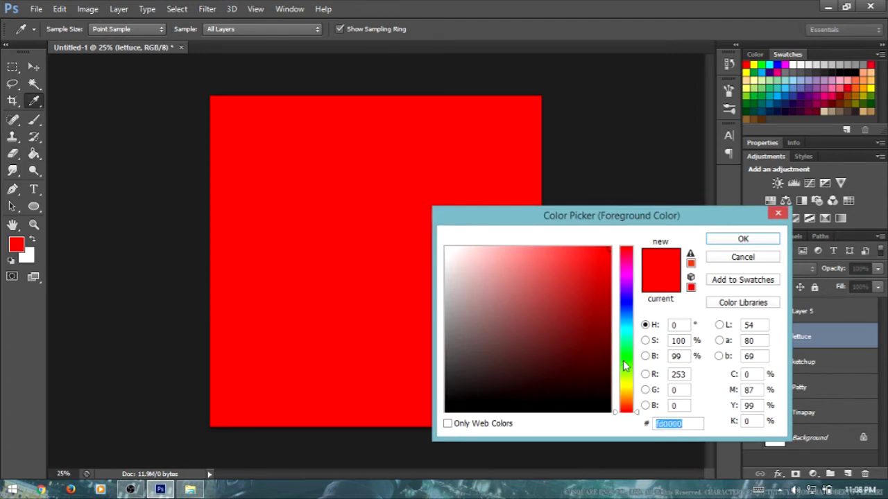
{"action": "type", "text": "1efd00"}
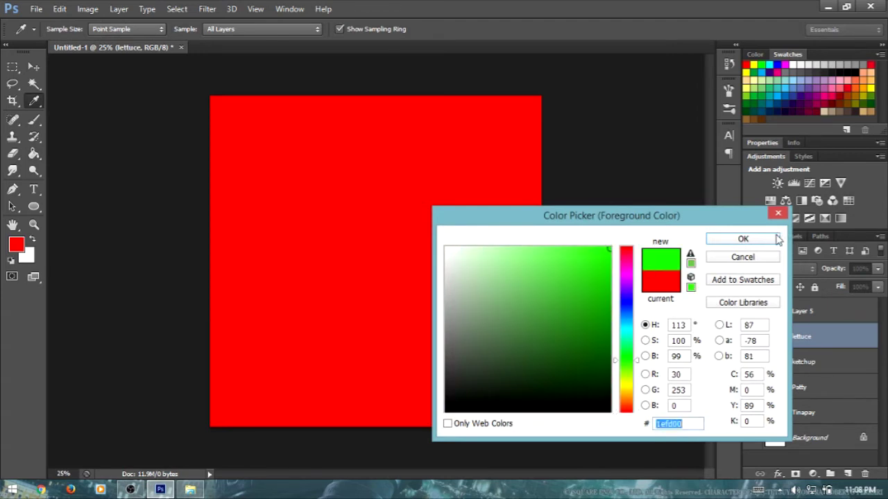
{"action": "left_click", "coordinate": [776, 238]}
{"action": "left_click", "coordinate": [413, 208]}
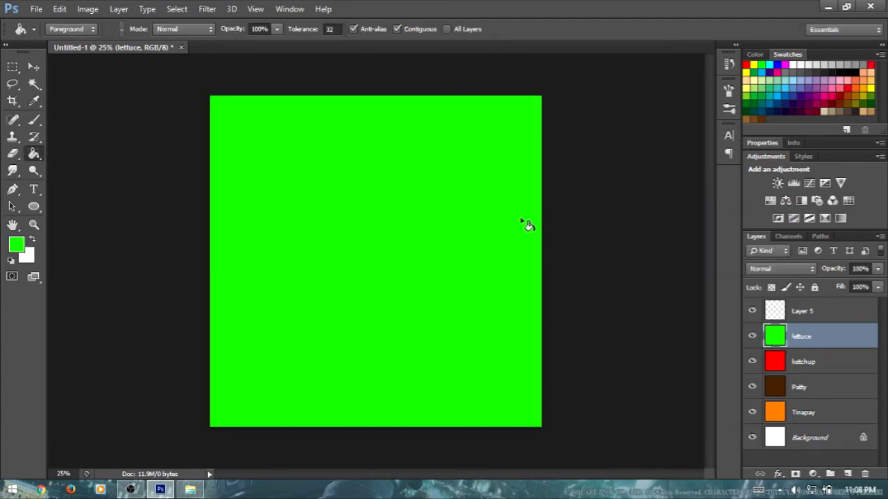
Step: Rename Layer 5 to tinapay, fill it orange (fd9b00), and select the Eraser tool
{"action": "double_click", "coordinate": [805, 311]}
{"action": "type", "text": "tinap"}
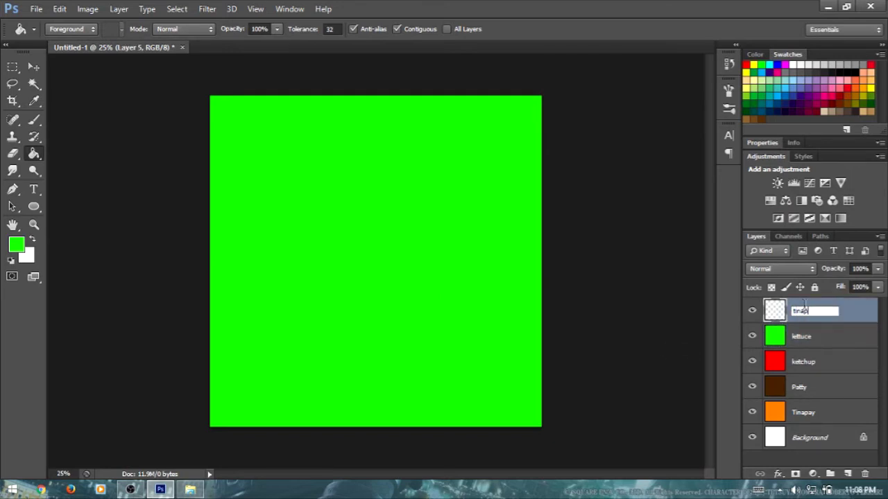
{"action": "type", "text": "ay"}
{"action": "key", "text": "Return"}
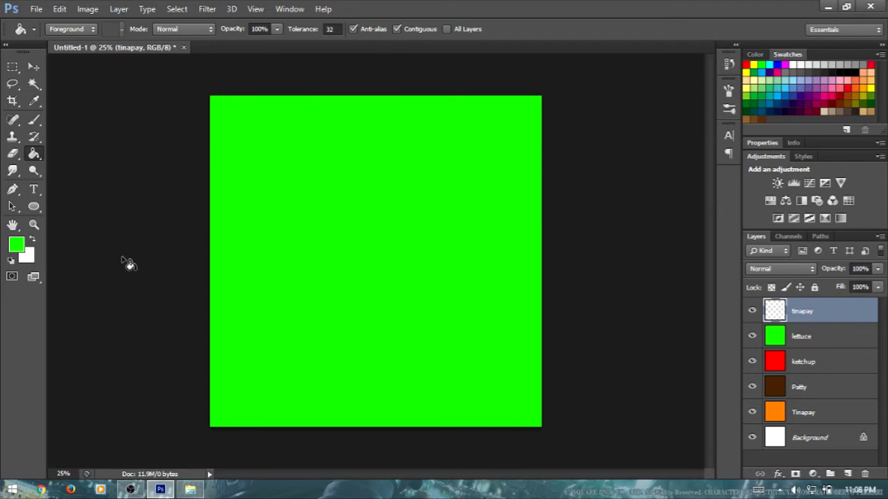
{"action": "left_click", "coordinate": [16, 246]}
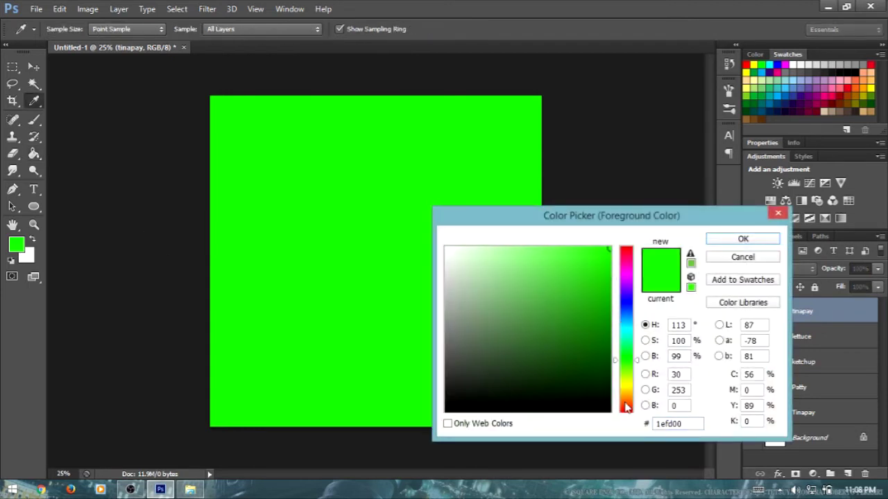
{"action": "left_click_drag", "start_coordinate": [626, 408], "coordinate": [626, 395]}
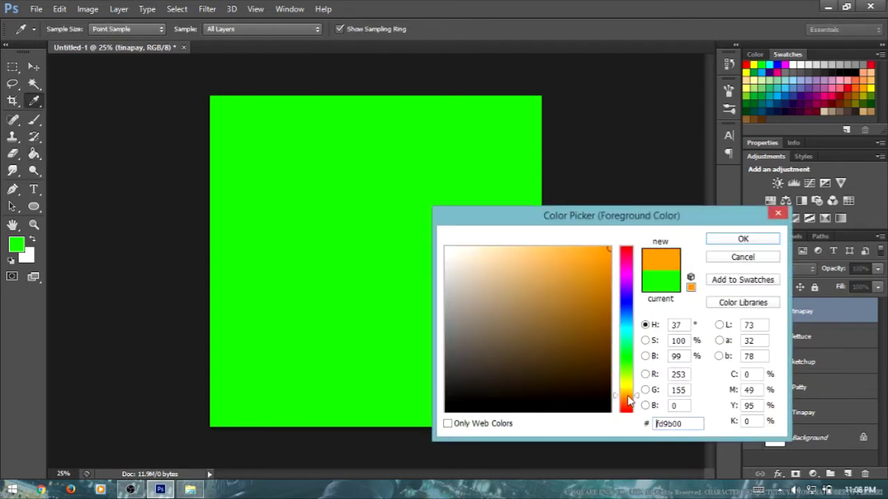
{"action": "left_click", "coordinate": [763, 239]}
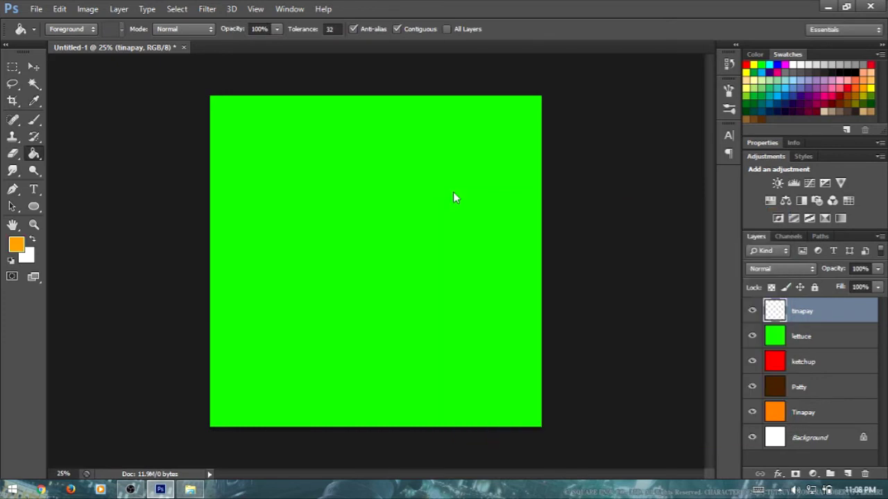
{"action": "left_click", "coordinate": [453, 198]}
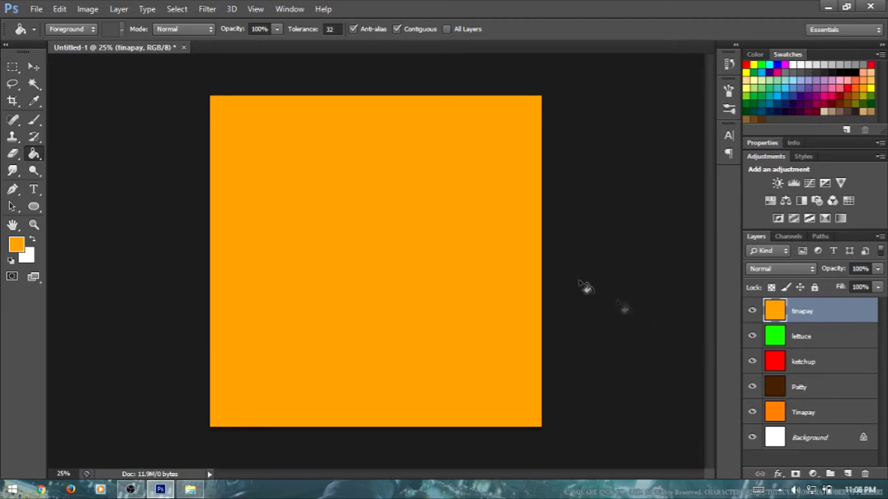
{"action": "left_click", "coordinate": [14, 154]}
{"action": "left_click", "coordinate": [45, 154]}
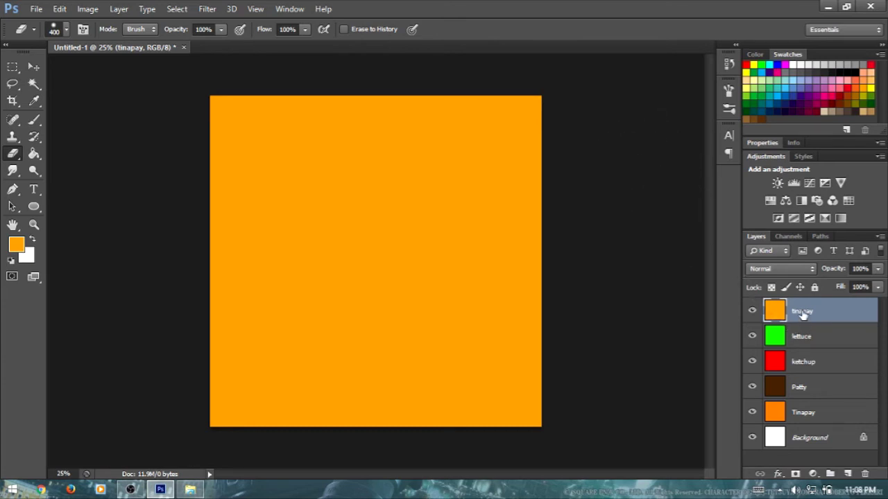
Step: Erase the top-right of the tinapay, lettuce and ketchup layers, revealing green, red and brown bands
{"action": "left_click", "coordinate": [544, 105]}
{"action": "mouse_move", "coordinate": [545, 105]}
{"action": "left_mouse_down"}
{"action": "mouse_move", "coordinate": [431, 118]}
{"action": "mouse_move", "coordinate": [441, 118]}
{"action": "mouse_move", "coordinate": [411, 197]}
{"action": "mouse_move", "coordinate": [396, 345]}
{"action": "mouse_move", "coordinate": [376, 396]}
{"action": "mouse_move", "coordinate": [520, 404]}
{"action": "mouse_move", "coordinate": [491, 401]}
{"action": "mouse_move", "coordinate": [499, 359]}
{"action": "mouse_move", "coordinate": [469, 357]}
{"action": "mouse_move", "coordinate": [495, 333]}
{"action": "mouse_move", "coordinate": [435, 328]}
{"action": "mouse_move", "coordinate": [525, 297]}
{"action": "mouse_move", "coordinate": [436, 293]}
{"action": "mouse_move", "coordinate": [492, 267]}
{"action": "mouse_move", "coordinate": [439, 252]}
{"action": "mouse_move", "coordinate": [495, 218]}
{"action": "mouse_move", "coordinate": [476, 162]}
{"action": "mouse_move", "coordinate": [541, 159]}
{"action": "left_mouse_up"}
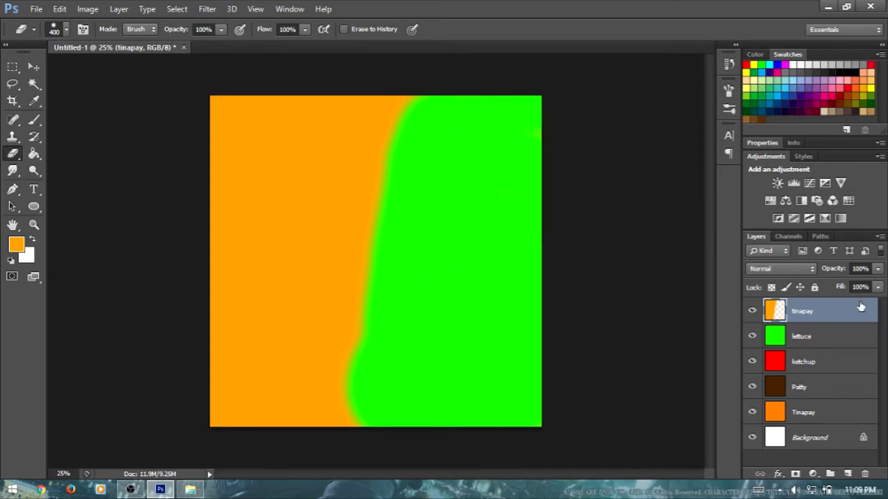
{"action": "left_click", "coordinate": [823, 335]}
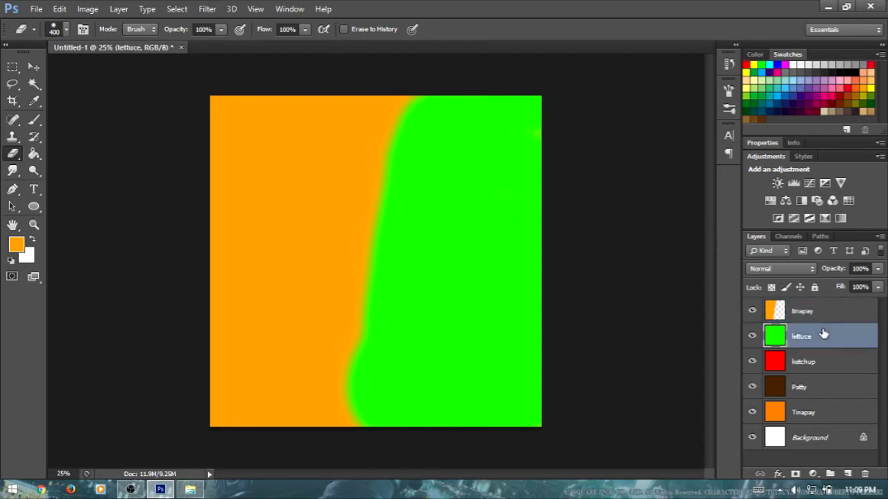
{"action": "mouse_move", "coordinate": [535, 107]}
{"action": "left_mouse_down"}
{"action": "mouse_move", "coordinate": [519, 99]}
{"action": "mouse_move", "coordinate": [434, 108]}
{"action": "mouse_move", "coordinate": [402, 168]}
{"action": "mouse_move", "coordinate": [368, 272]}
{"action": "mouse_move", "coordinate": [531, 261]}
{"action": "mouse_move", "coordinate": [528, 201]}
{"action": "mouse_move", "coordinate": [451, 148]}
{"action": "mouse_move", "coordinate": [483, 236]}
{"action": "mouse_move", "coordinate": [505, 143]}
{"action": "mouse_move", "coordinate": [511, 206]}
{"action": "mouse_move", "coordinate": [447, 145]}
{"action": "left_mouse_up"}
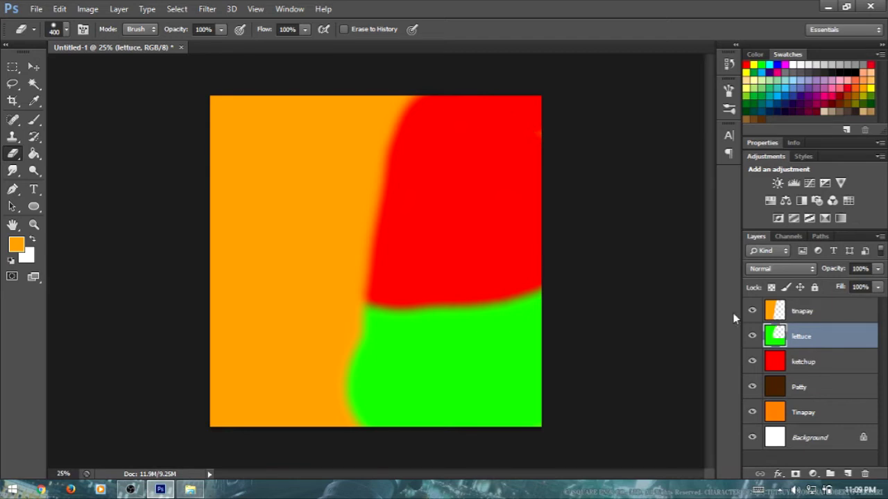
{"action": "left_click", "coordinate": [801, 364]}
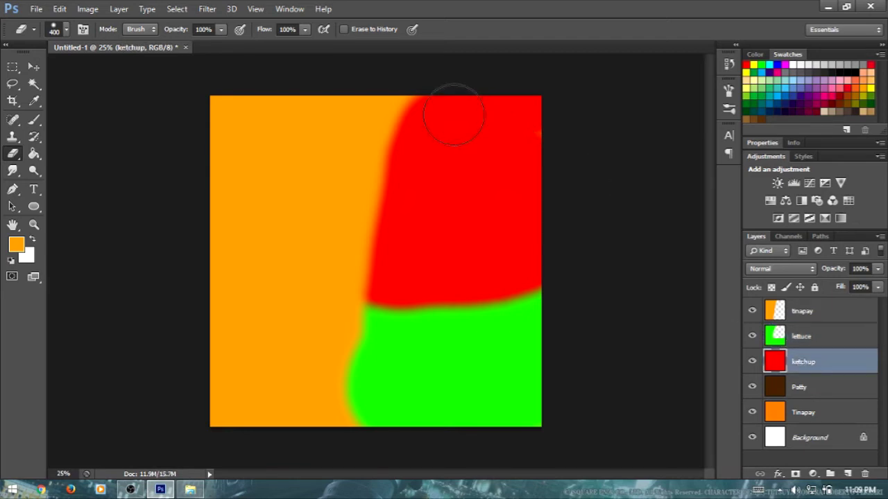
{"action": "left_click", "coordinate": [453, 117]}
{"action": "mouse_move", "coordinate": [451, 139]}
{"action": "left_mouse_down"}
{"action": "mouse_move", "coordinate": [531, 178]}
{"action": "mouse_move", "coordinate": [520, 113]}
{"action": "mouse_move", "coordinate": [428, 170]}
{"action": "mouse_move", "coordinate": [538, 137]}
{"action": "left_mouse_up"}
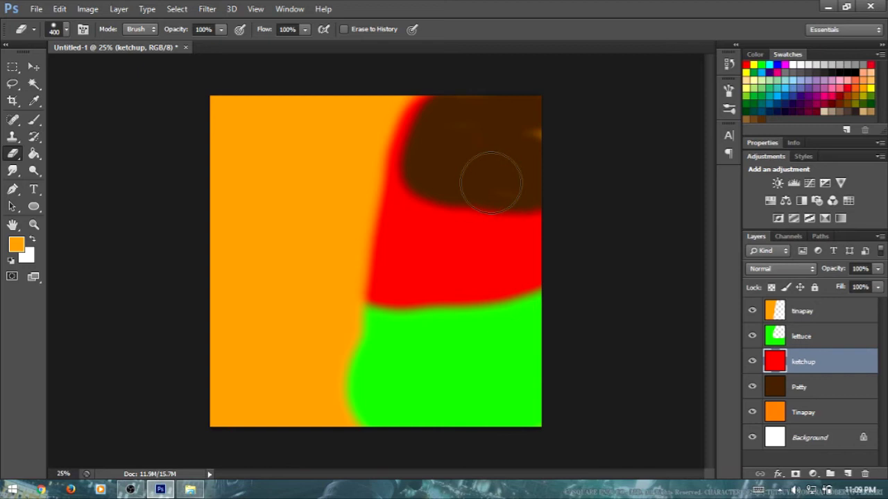
Step: Erase curved swaths at the top right of the Patty and bottom Tinapay layers
{"action": "left_click", "coordinate": [790, 389]}
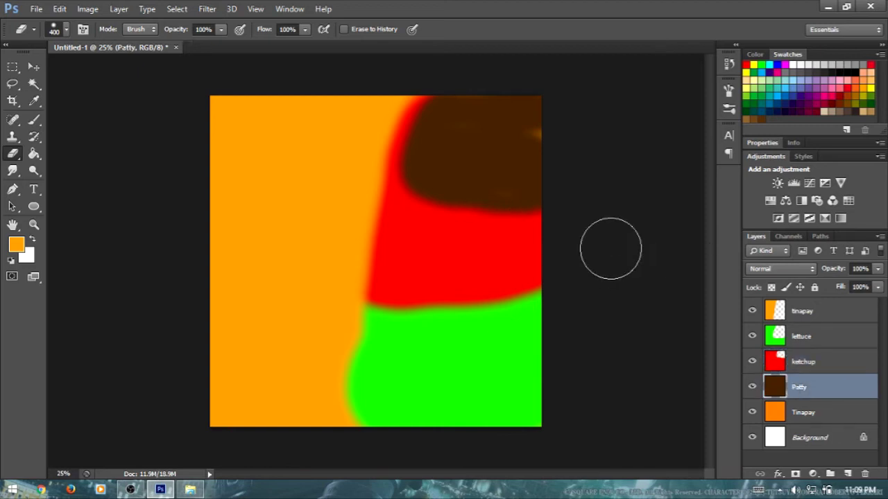
{"action": "mouse_move", "coordinate": [554, 104]}
{"action": "left_mouse_down"}
{"action": "mouse_move", "coordinate": [486, 115]}
{"action": "mouse_move", "coordinate": [508, 142]}
{"action": "mouse_move", "coordinate": [496, 170]}
{"action": "mouse_move", "coordinate": [510, 182]}
{"action": "left_mouse_up"}
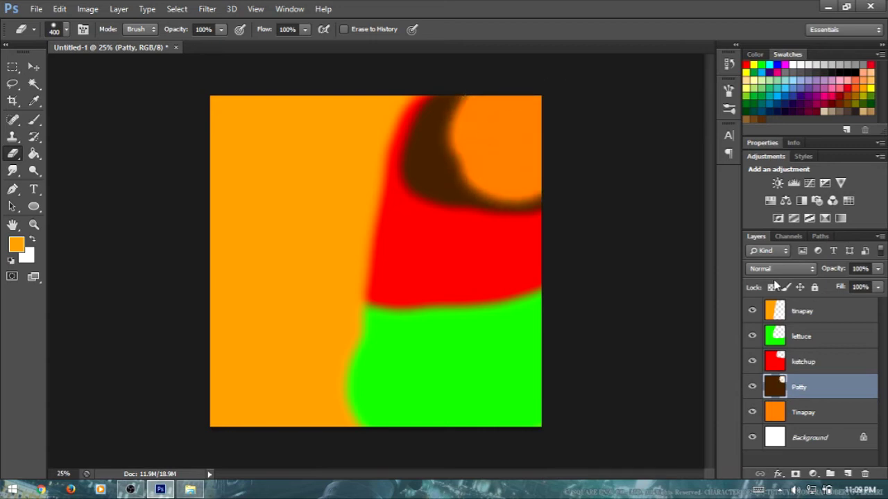
{"action": "left_click", "coordinate": [795, 415]}
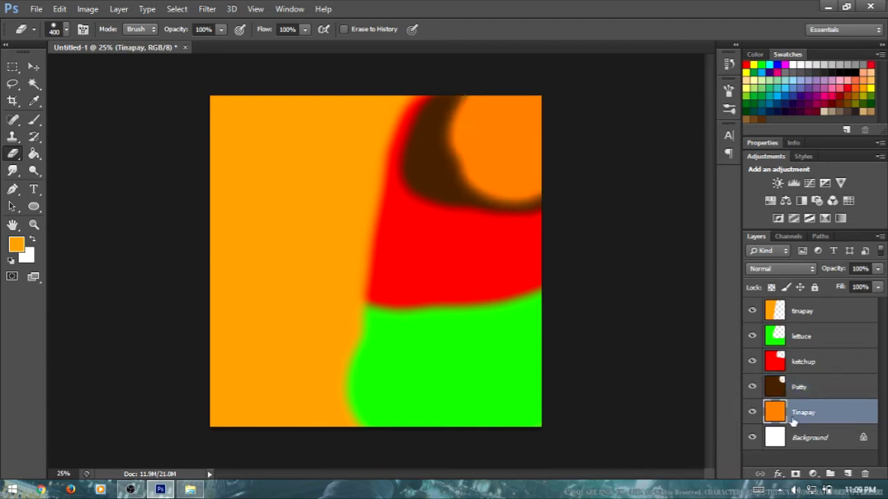
{"action": "left_click_drag", "start_coordinate": [509, 104], "coordinate": [583, 139]}
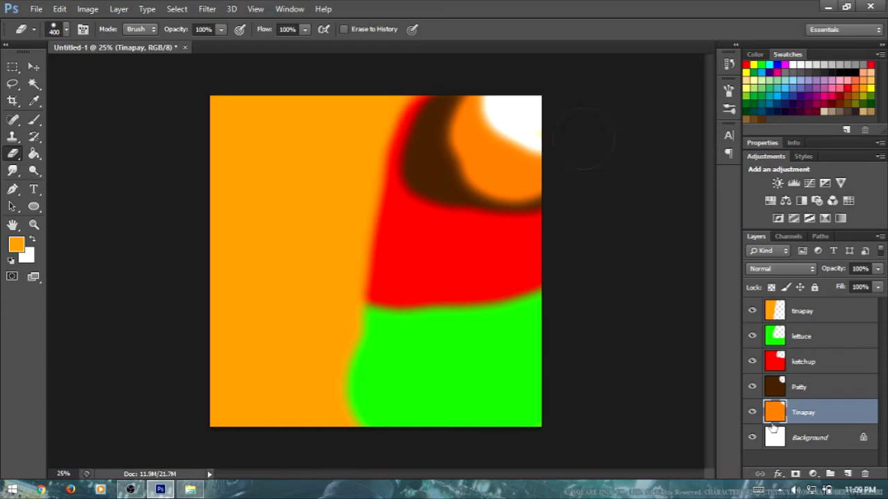
{"action": "left_click", "coordinate": [827, 443]}
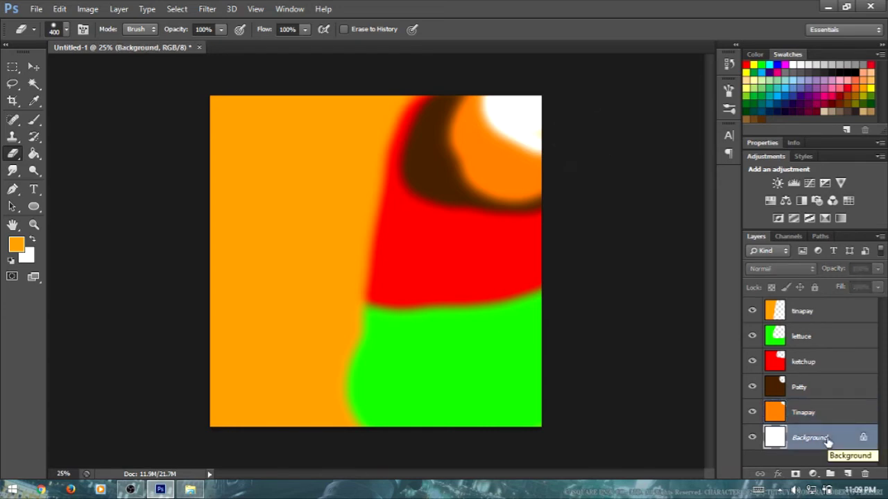
{"action": "left_click", "coordinate": [806, 319]}
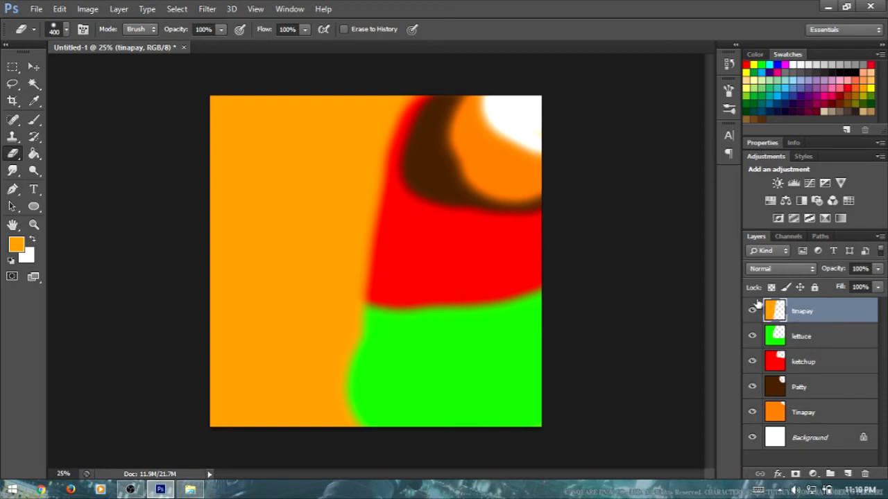
Step: Hide the top tinapay layer and select the lettuce layer
{"action": "left_click", "coordinate": [752, 313]}
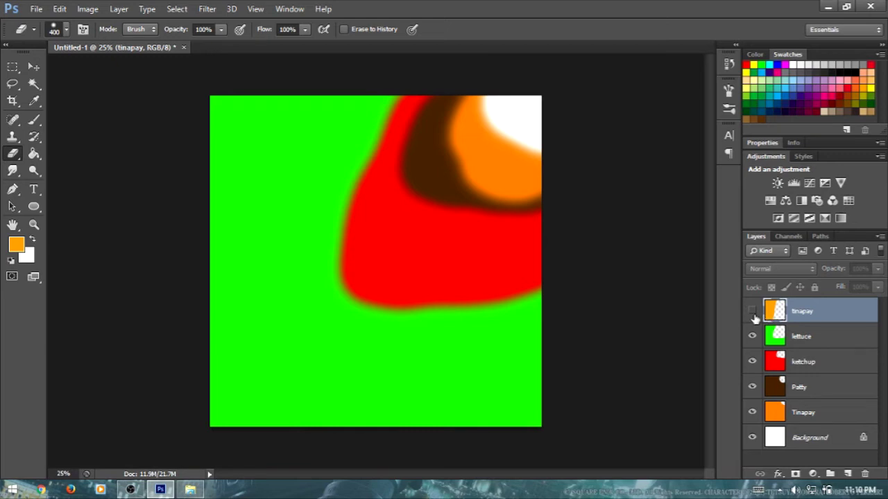
{"action": "left_click", "coordinate": [752, 313]}
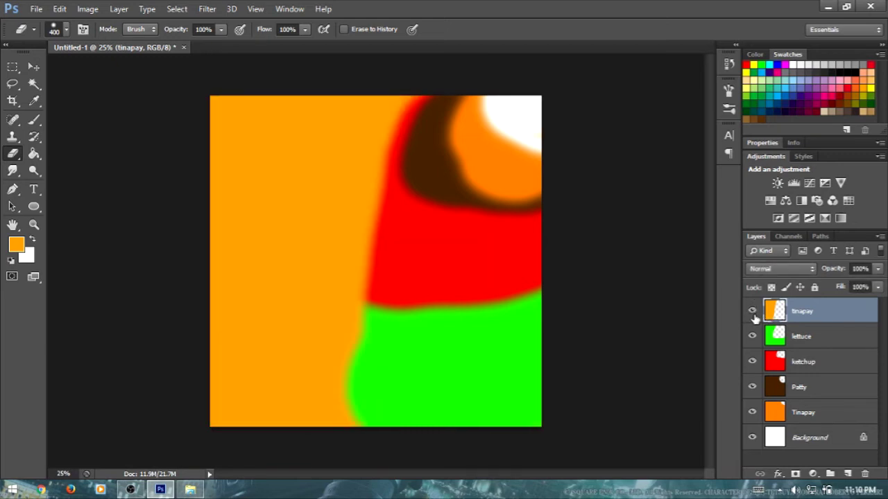
{"action": "left_click", "coordinate": [752, 313]}
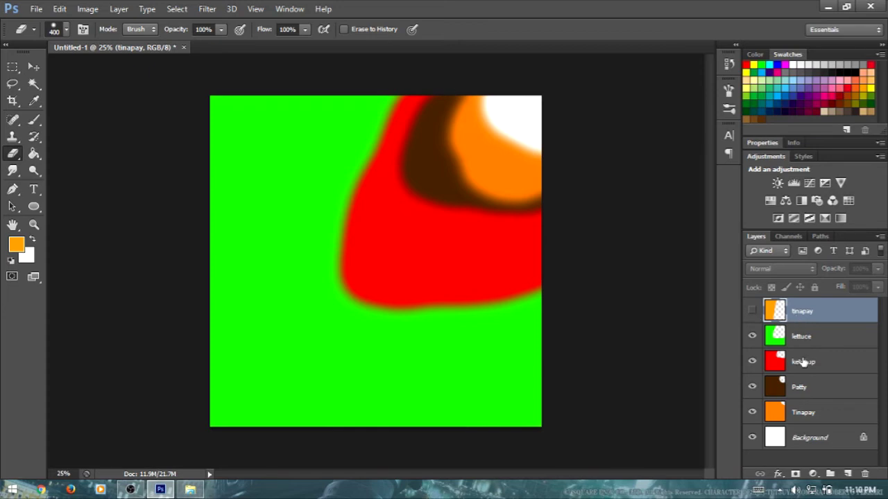
{"action": "left_click", "coordinate": [800, 362]}
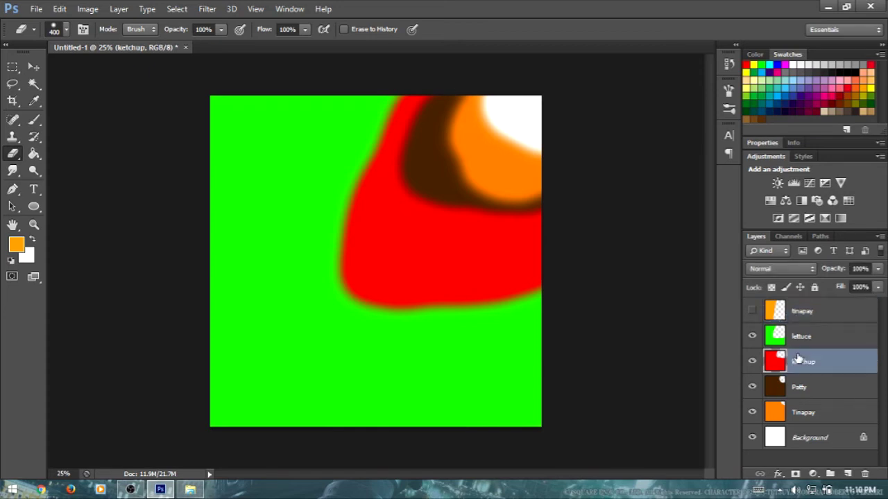
{"action": "left_click", "coordinate": [799, 339]}
Step: Paint a thick near-black vertical brush stroke down the left side of the lettuce layer
{"action": "right_click", "coordinate": [321, 207]}
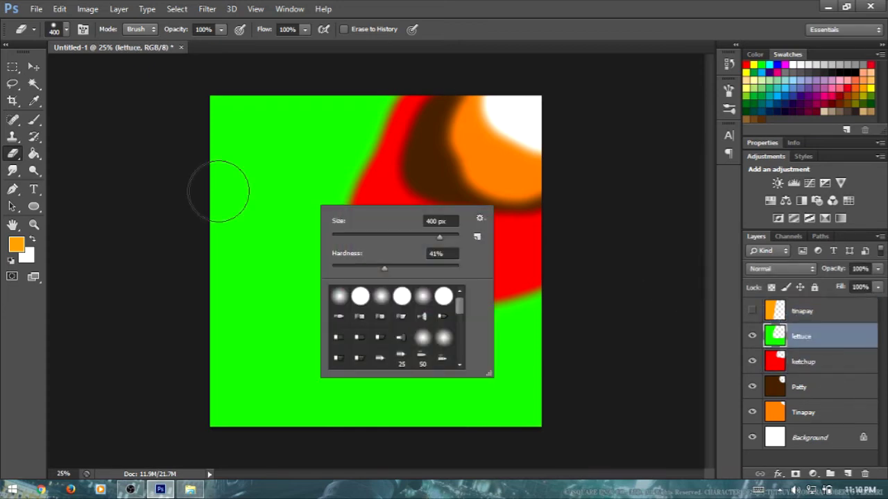
{"action": "left_click", "coordinate": [34, 120]}
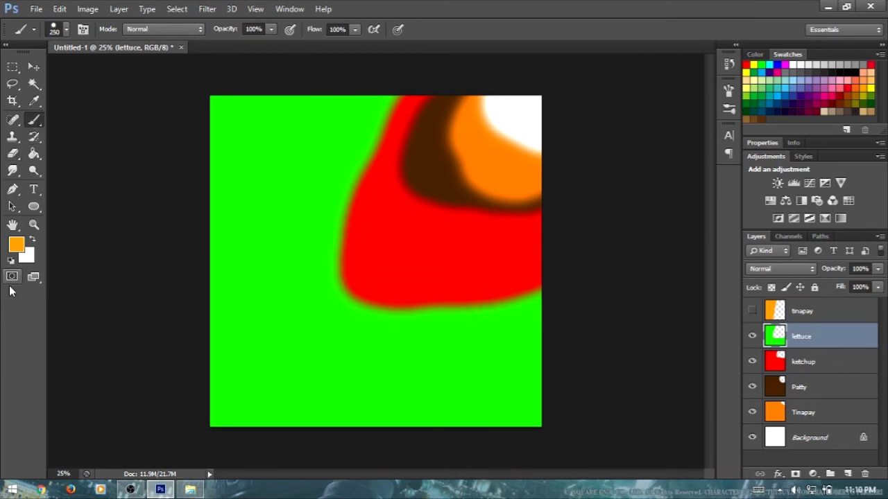
{"action": "left_click", "coordinate": [13, 245]}
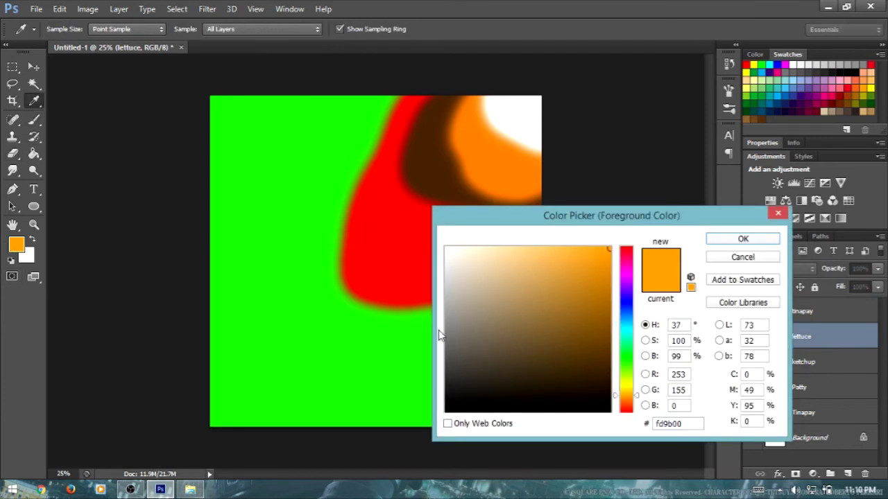
{"action": "left_click", "coordinate": [456, 394]}
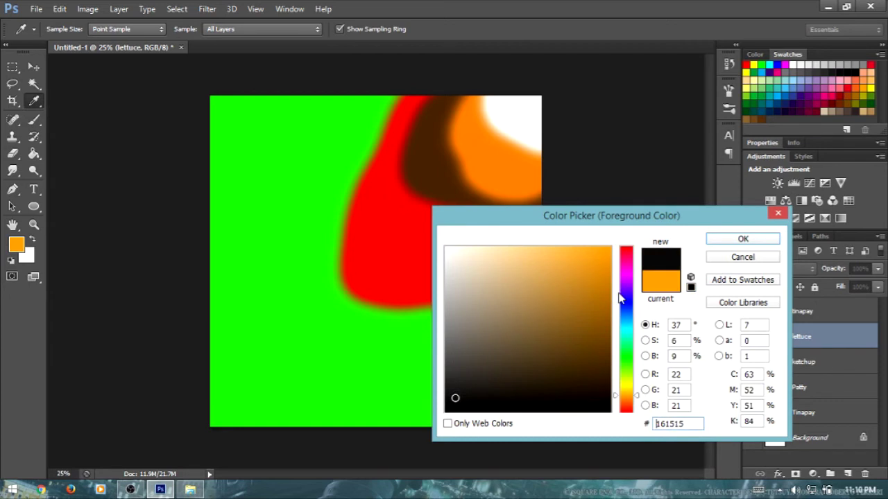
{"action": "left_click", "coordinate": [741, 240]}
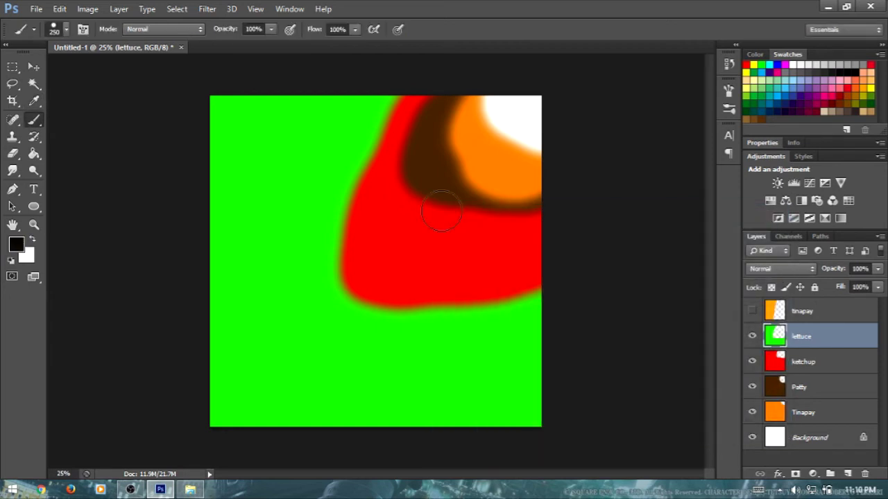
{"action": "left_click_drag", "start_coordinate": [267, 175], "coordinate": [269, 325]}
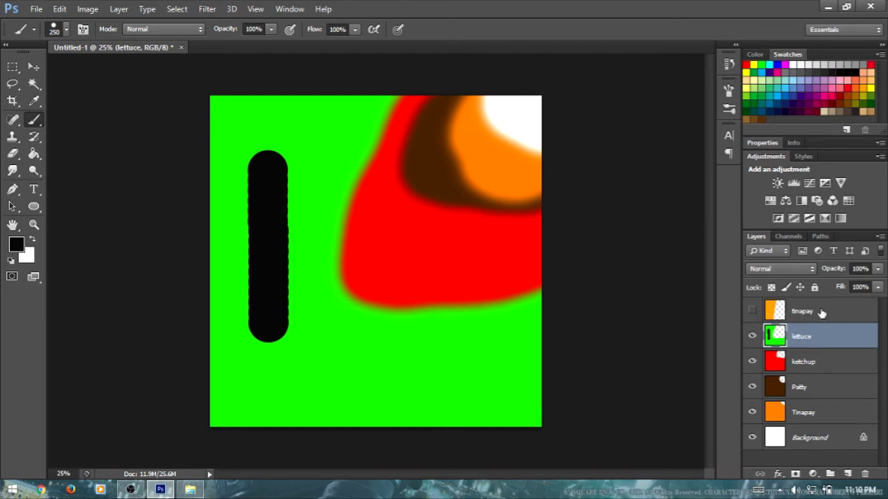
{"action": "left_click", "coordinate": [822, 312]}
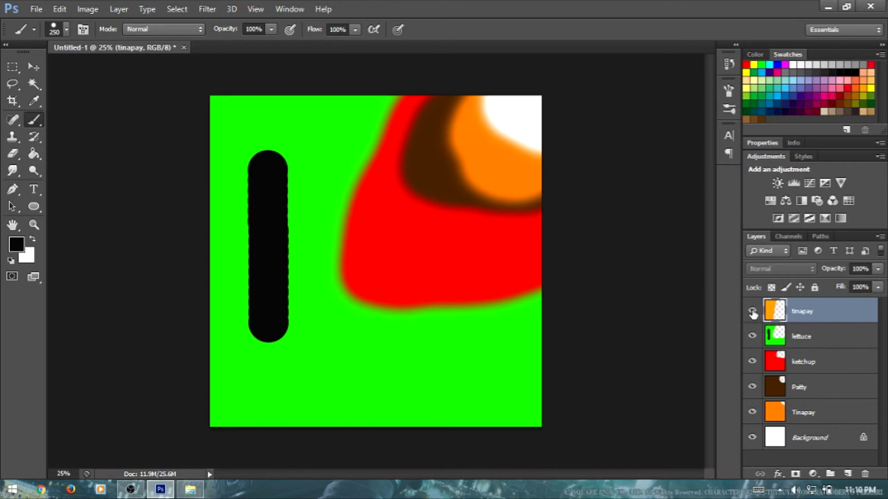
Step: Show the top tinapay layer again and paint a wide black blob across the lettuce's lower green area
{"action": "left_click", "coordinate": [752, 312]}
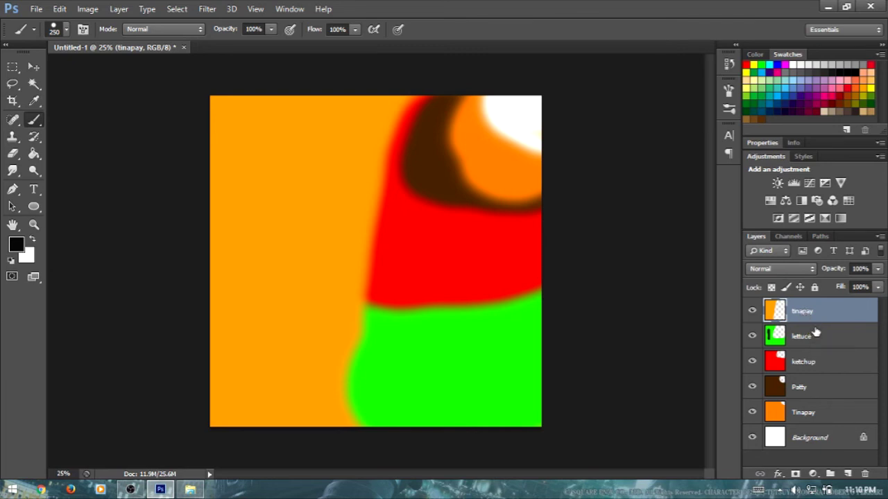
{"action": "left_click", "coordinate": [816, 335]}
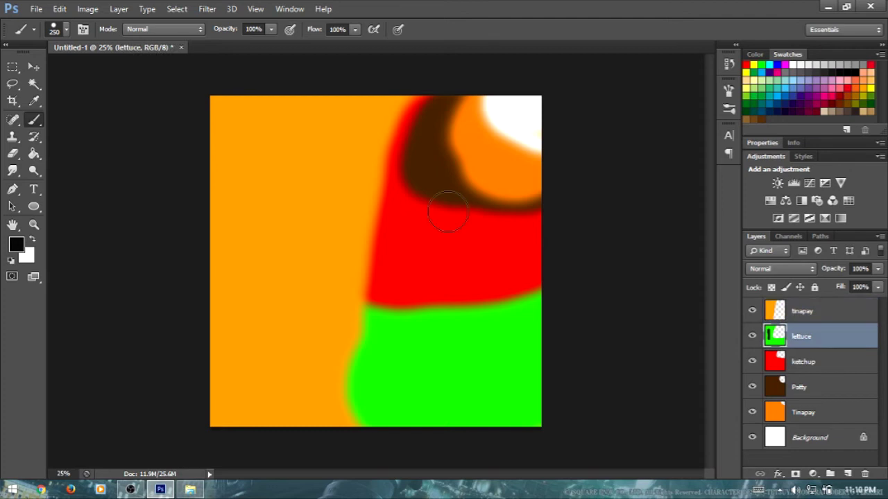
{"action": "mouse_move", "coordinate": [401, 371]}
{"action": "left_mouse_down"}
{"action": "mouse_move", "coordinate": [476, 373]}
{"action": "mouse_move", "coordinate": [406, 356]}
{"action": "mouse_move", "coordinate": [491, 372]}
{"action": "left_mouse_up"}
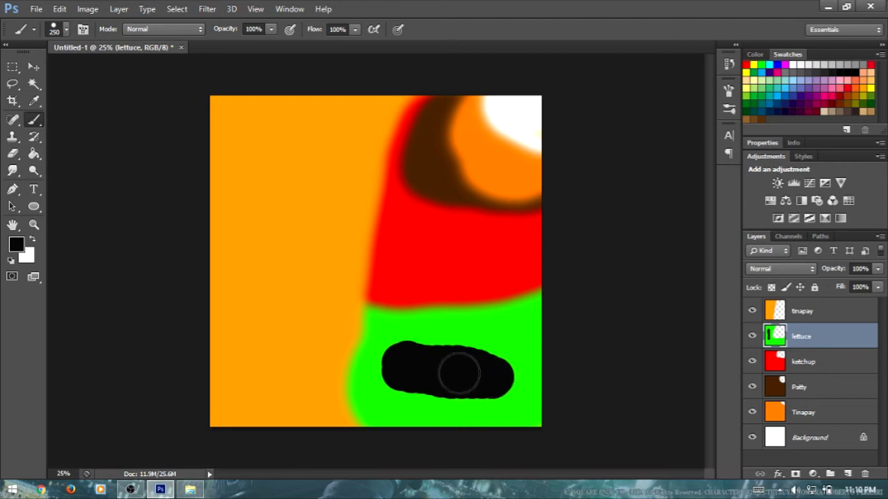
{"action": "left_click", "coordinate": [806, 313]}
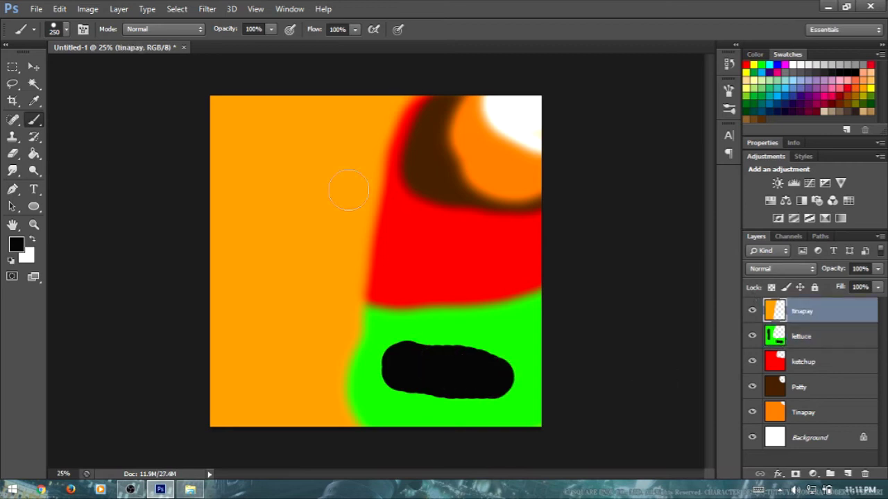
{"action": "left_click", "coordinate": [9, 157]}
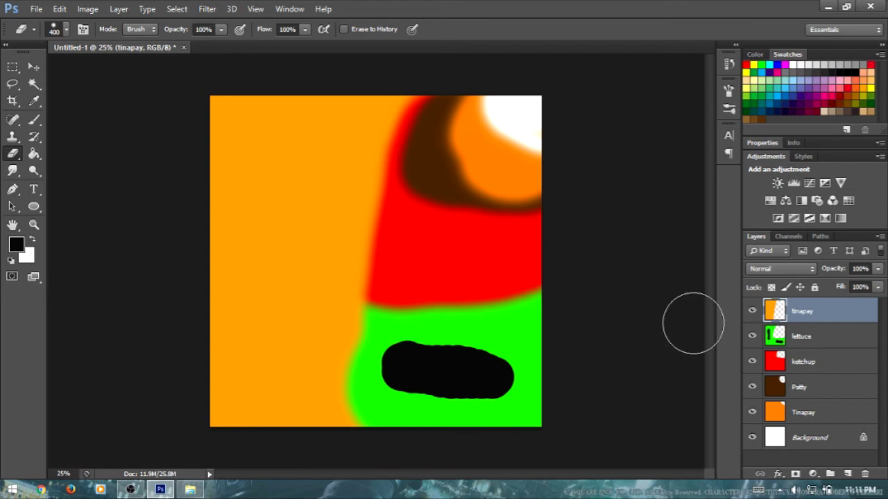
Step: Make the lettuce layer the active layer for the 400 px soft eraser
{"action": "left_click", "coordinate": [817, 337]}
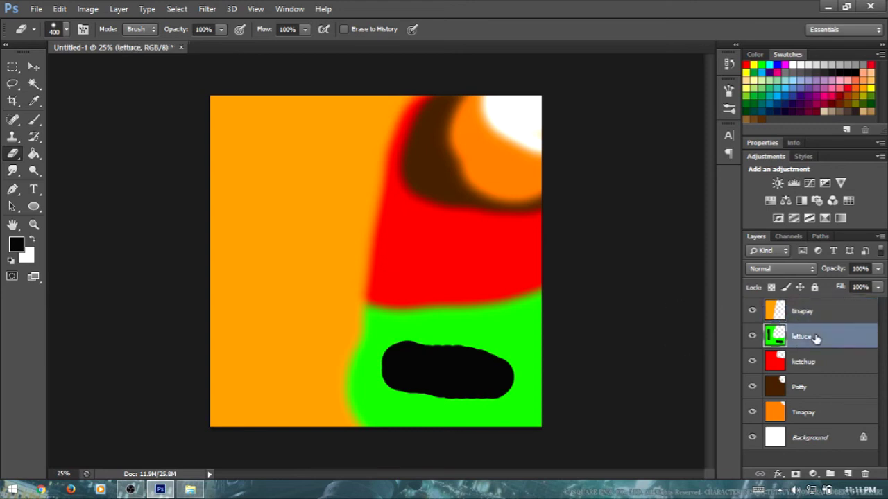
Step: Erase the black blob on the lettuce layer to reveal the red ketchup underneath
{"action": "mouse_move", "coordinate": [406, 367]}
{"action": "left_mouse_down"}
{"action": "mouse_move", "coordinate": [396, 362]}
{"action": "mouse_move", "coordinate": [434, 373]}
{"action": "mouse_move", "coordinate": [476, 367]}
{"action": "left_mouse_up"}
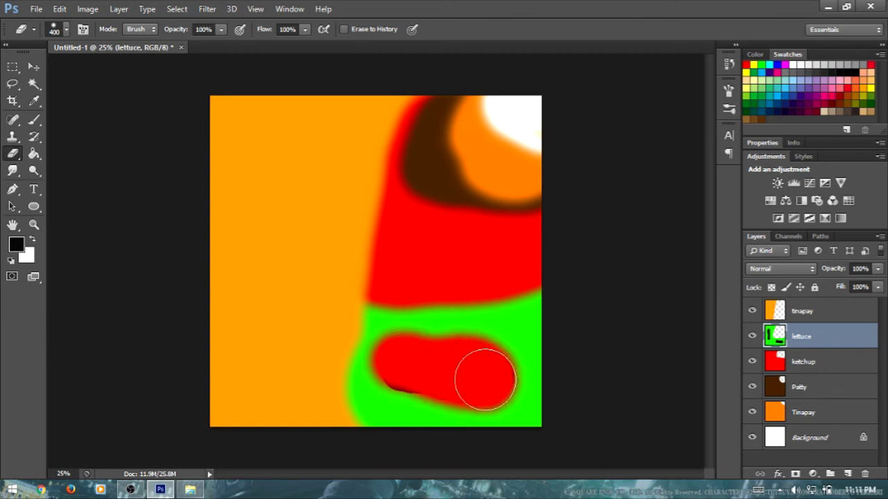
{"action": "left_click_drag", "start_coordinate": [485, 379], "coordinate": [396, 373]}
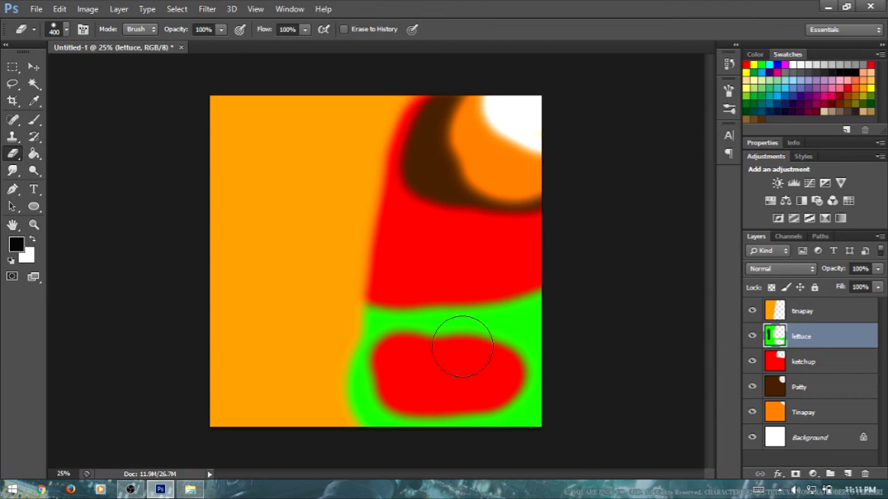
{"action": "left_click", "coordinate": [822, 361]}
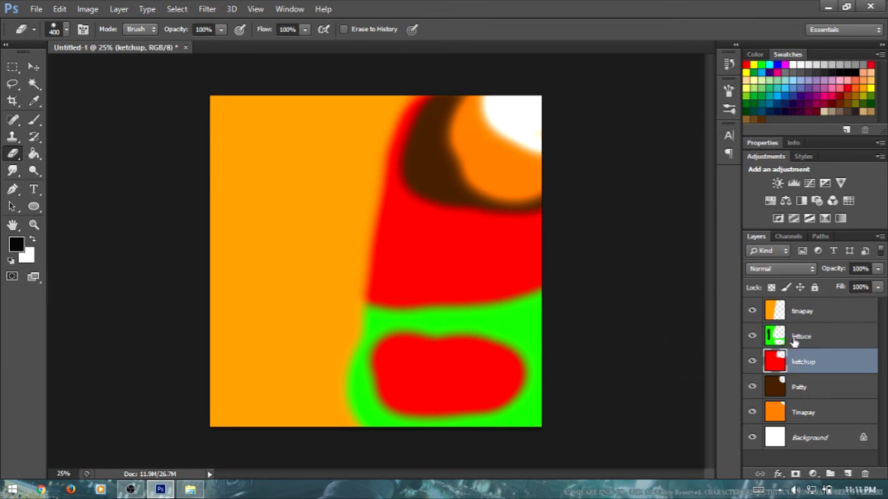
{"action": "left_click", "coordinate": [766, 336]}
Step: Sample the lettuce green from the canvas as the brush foreground colour
{"action": "left_click", "coordinate": [34, 119]}
{"action": "key", "text": "i"}
{"action": "left_click", "coordinate": [418, 319]}
Step: Brush bright green across the red ketchup oblong on the lettuce layer
{"action": "key", "text": "b"}
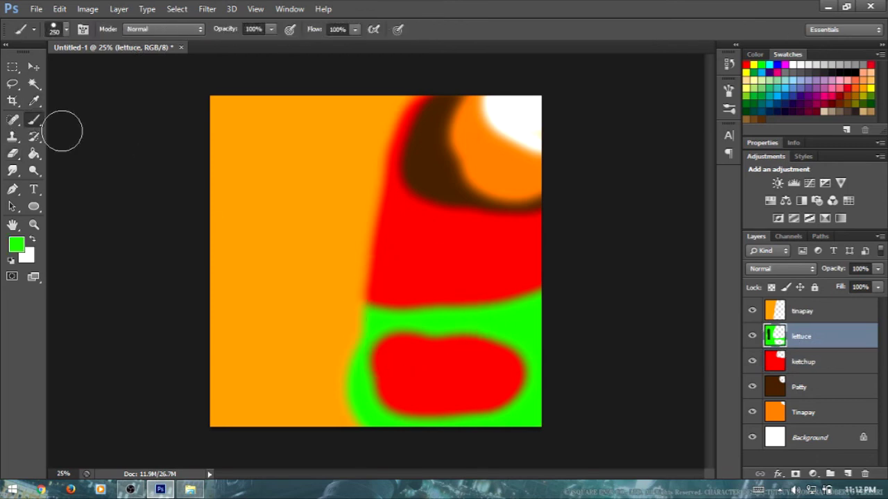
{"action": "left_click_drag", "start_coordinate": [390, 340], "coordinate": [413, 399]}
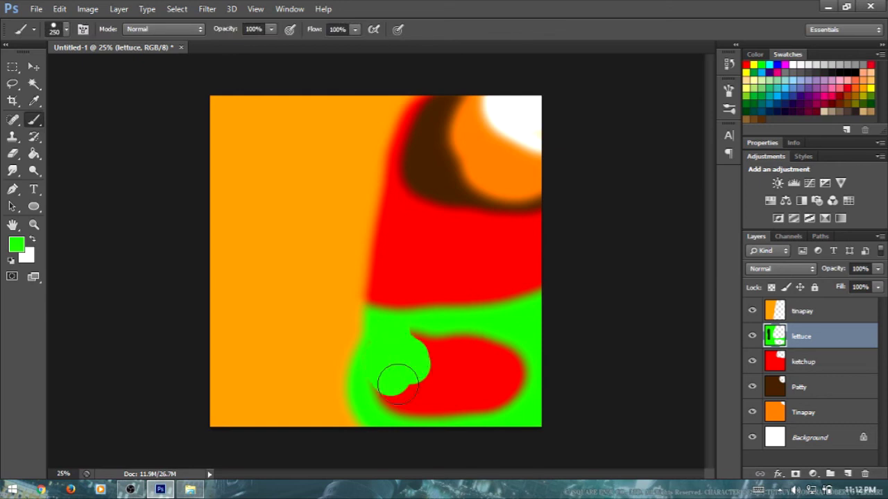
{"action": "mouse_move", "coordinate": [414, 399]}
{"action": "left_mouse_down"}
{"action": "mouse_move", "coordinate": [501, 342]}
{"action": "mouse_move", "coordinate": [416, 352]}
{"action": "mouse_move", "coordinate": [456, 350]}
{"action": "mouse_move", "coordinate": [496, 377]}
{"action": "left_mouse_up"}
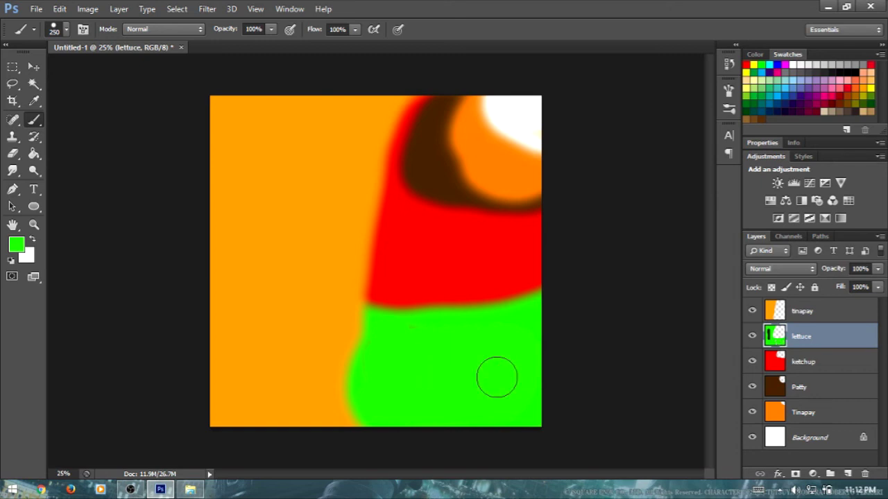